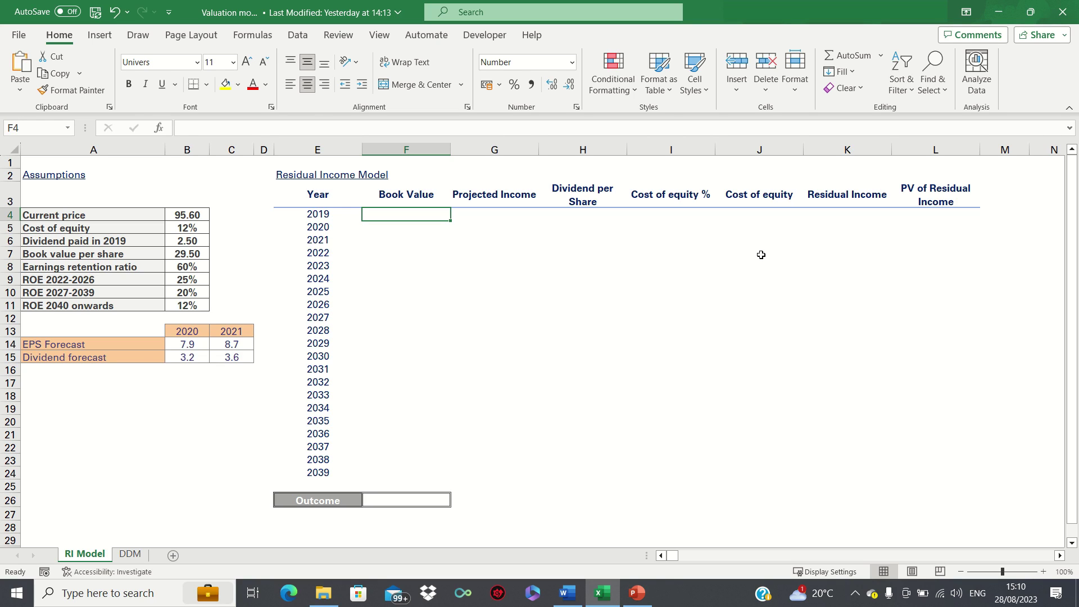
Step: Set the 2019 book value in F4 to =B7, showing 29.50
text(=)
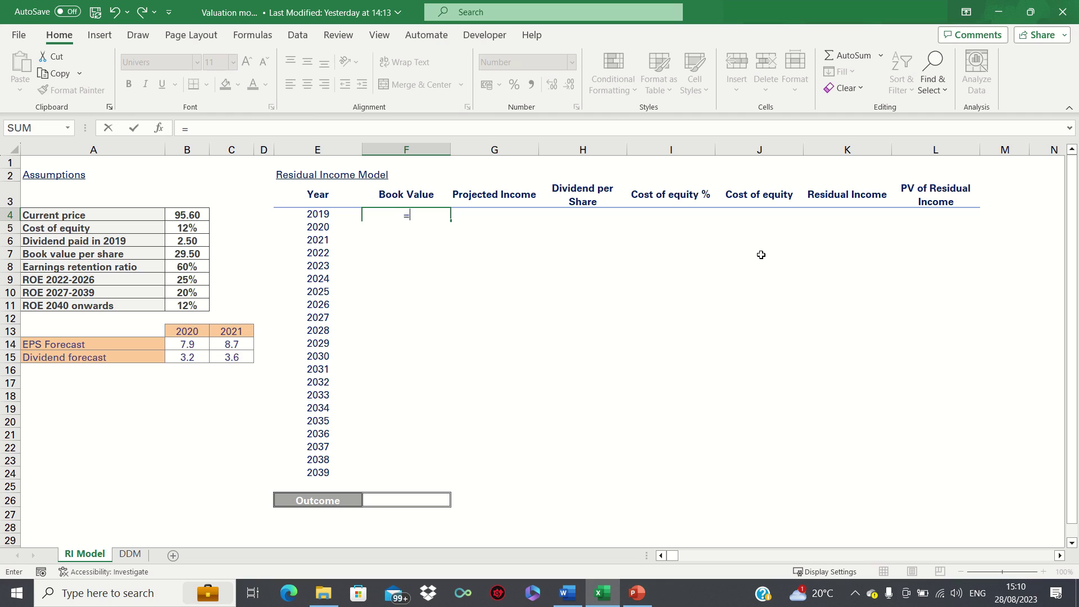
key(Left)
key(Left)
key(Left)
key(Left)
key(Down)
key(Down)
key(Down)
key(Return)
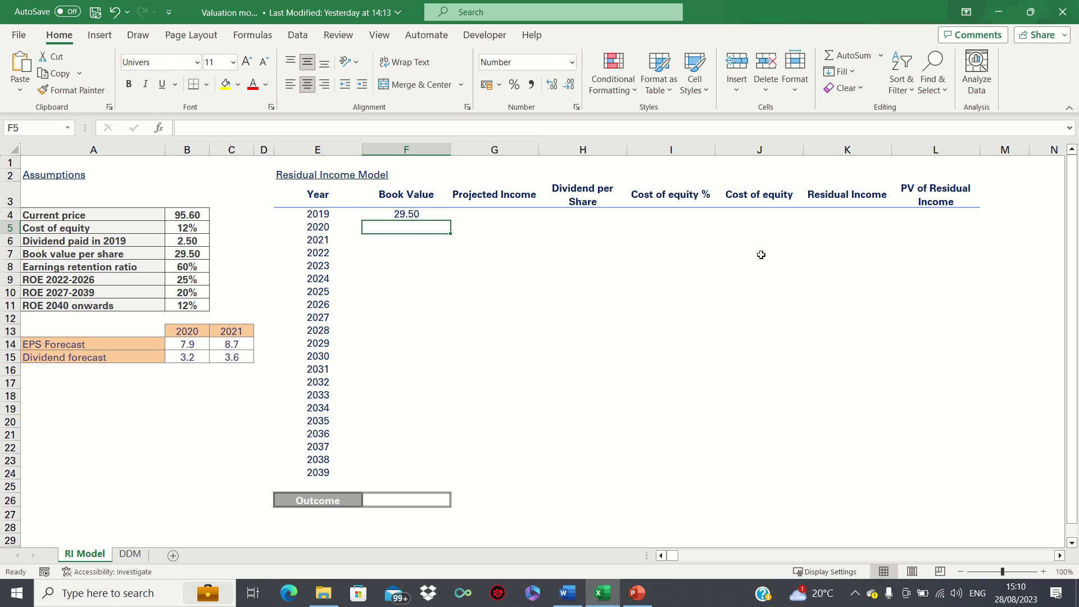
Step: Start a formula in the 2020 Projected Income cell G5
key(Up)
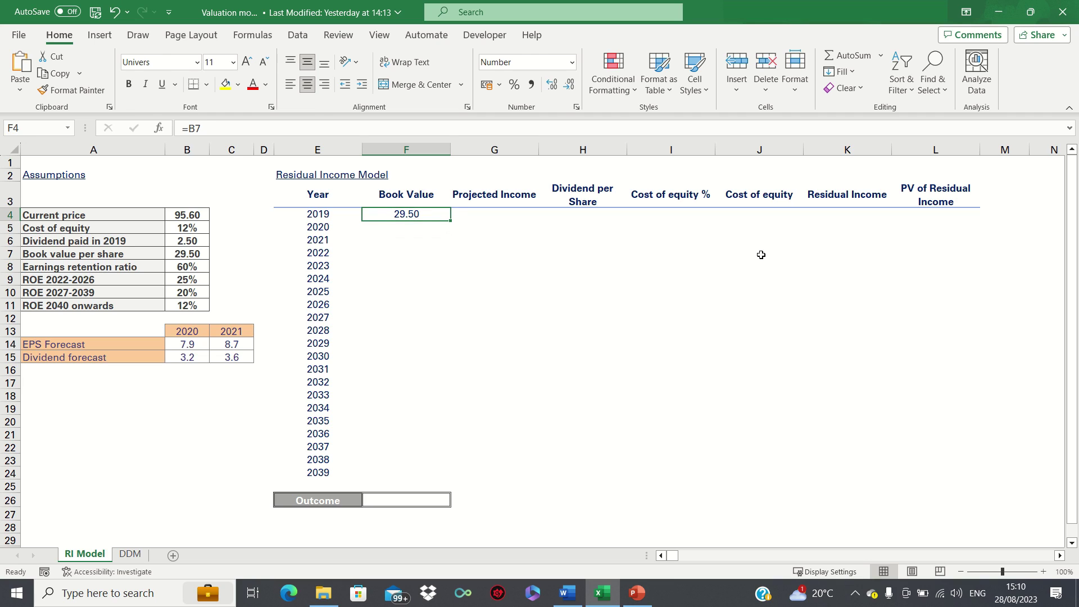
key(Down)
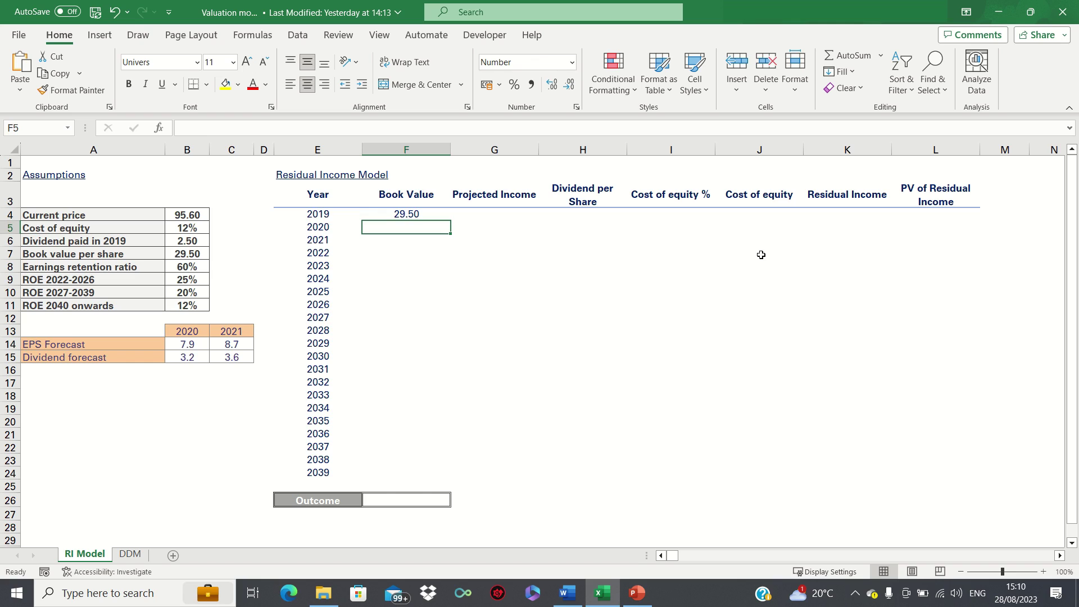
key(Right)
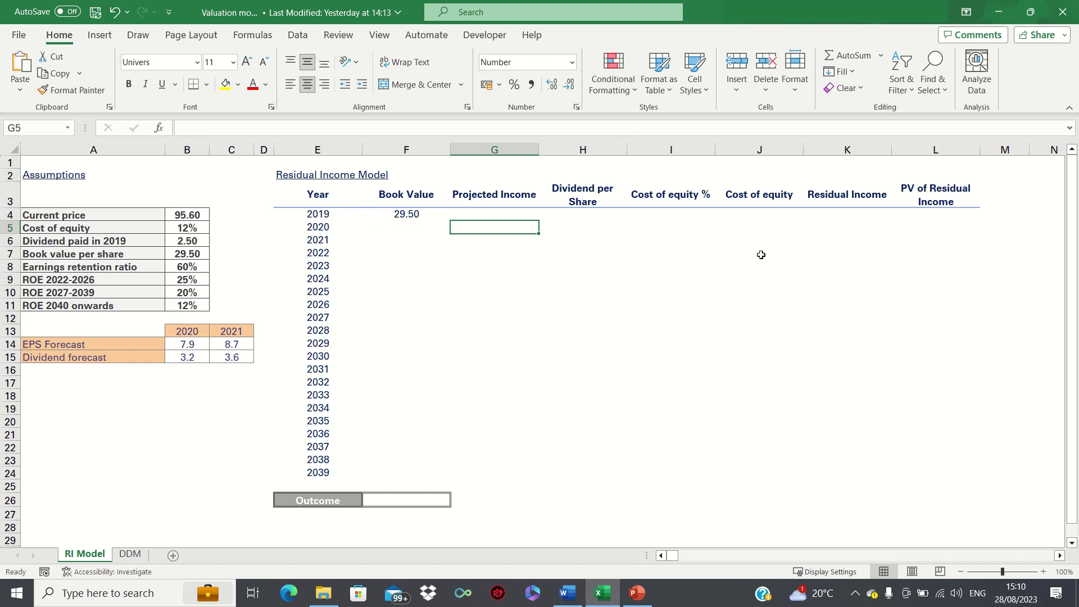
key(Right)
key(Left)
text(=)
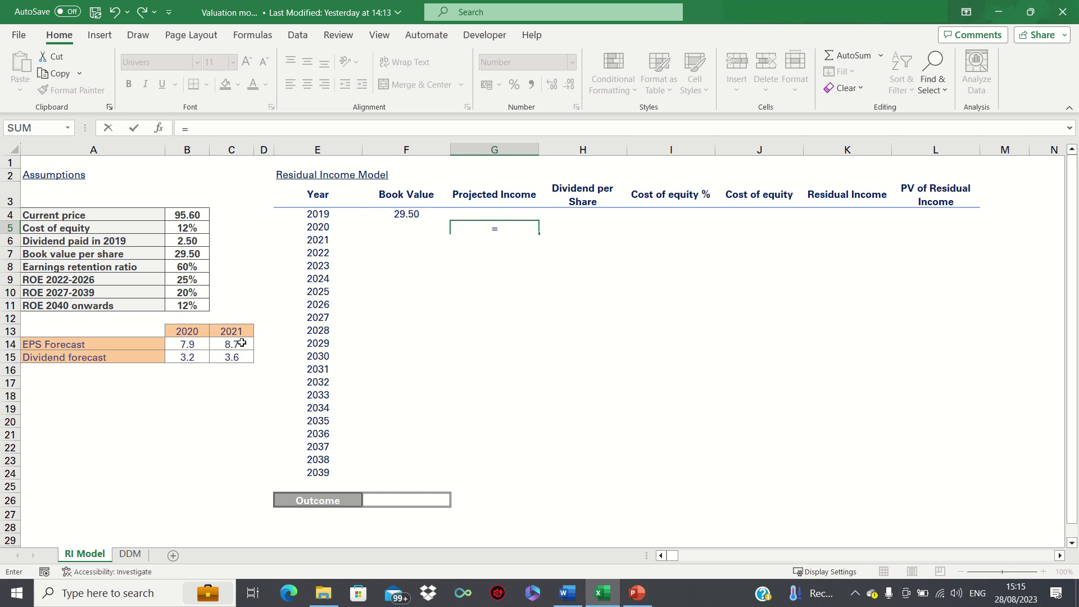
Step: Link 2020 projected income to B14 (7.90) and dividend per share to B15 (3.20)
click(192, 344)
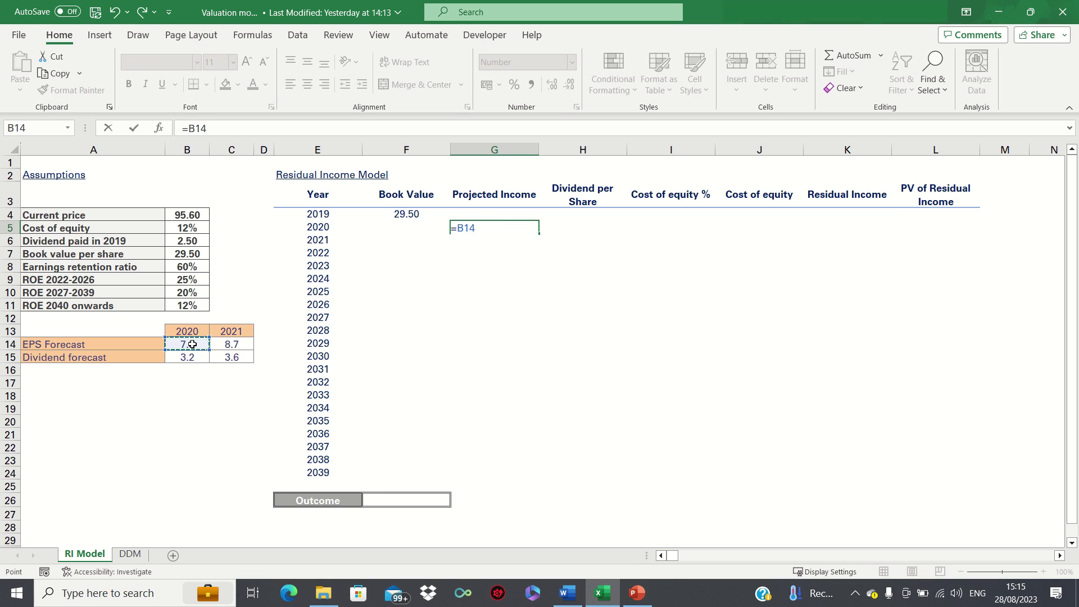
key(Return)
key(Up)
key(Right)
text(=)
click(179, 357)
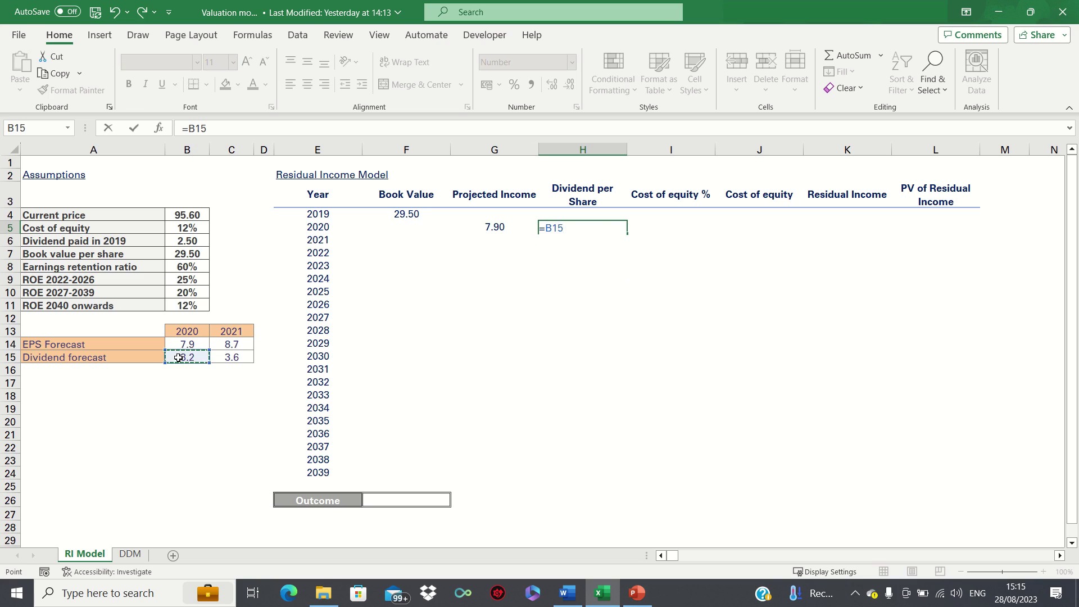
key(Return)
key(Up)
key(Left)
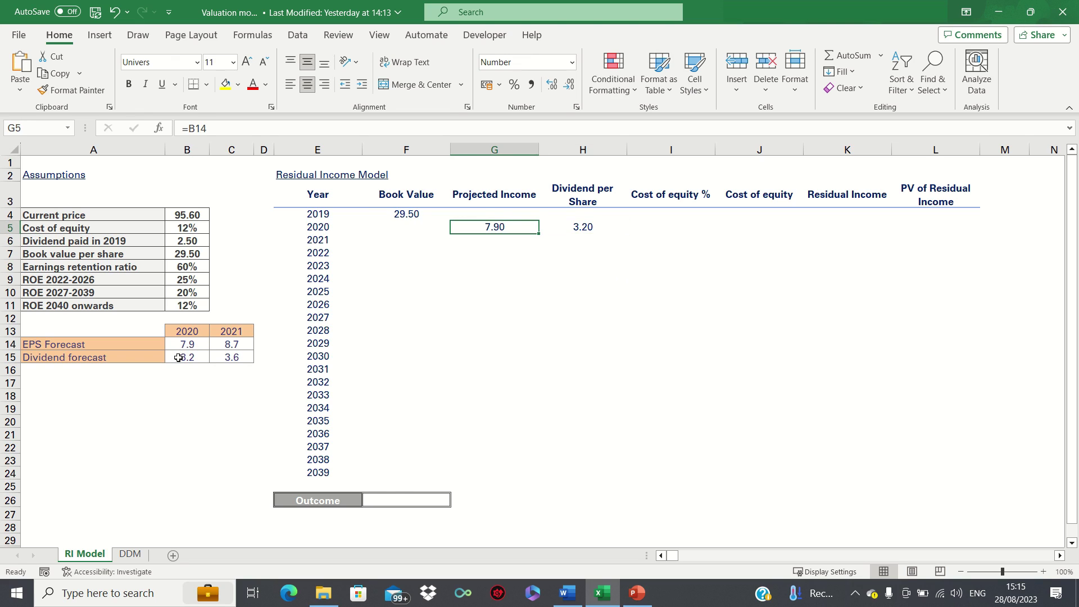
key(Left)
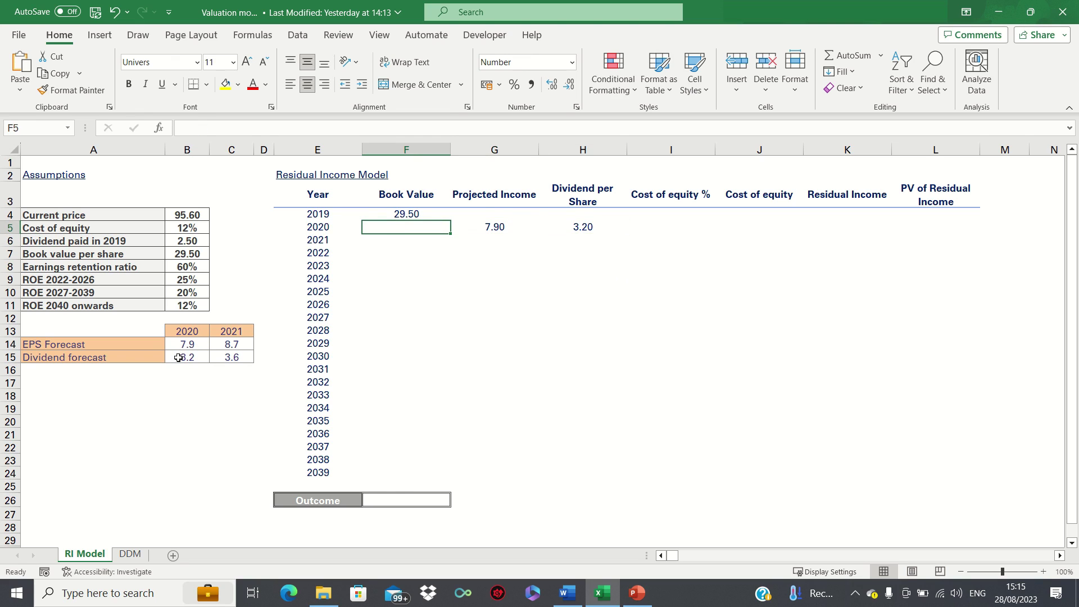
Step: Enter =F4+G5-H5 as the 2020 book value, giving 34.20
text(=)
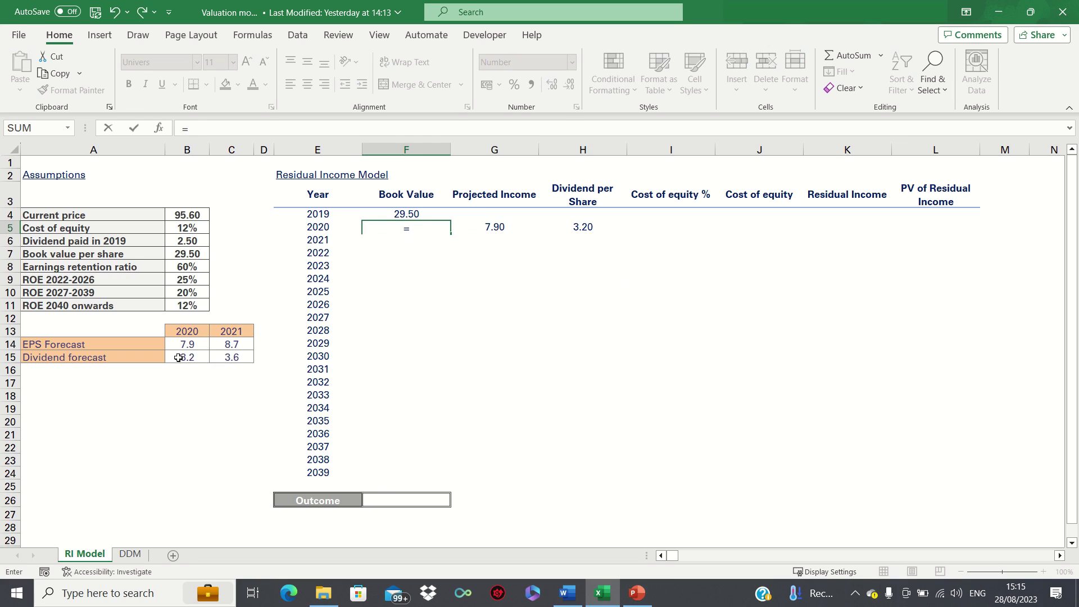
key(Up)
text(+)
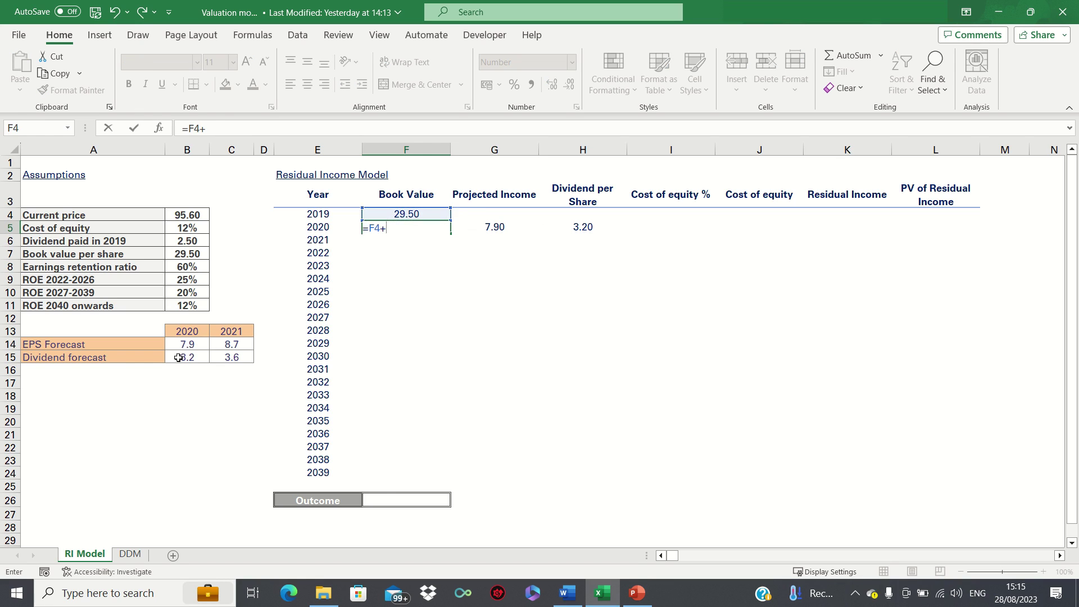
key(Right)
text(-)
key(Right)
key(Right)
key(Return)
key(Up)
key(Right)
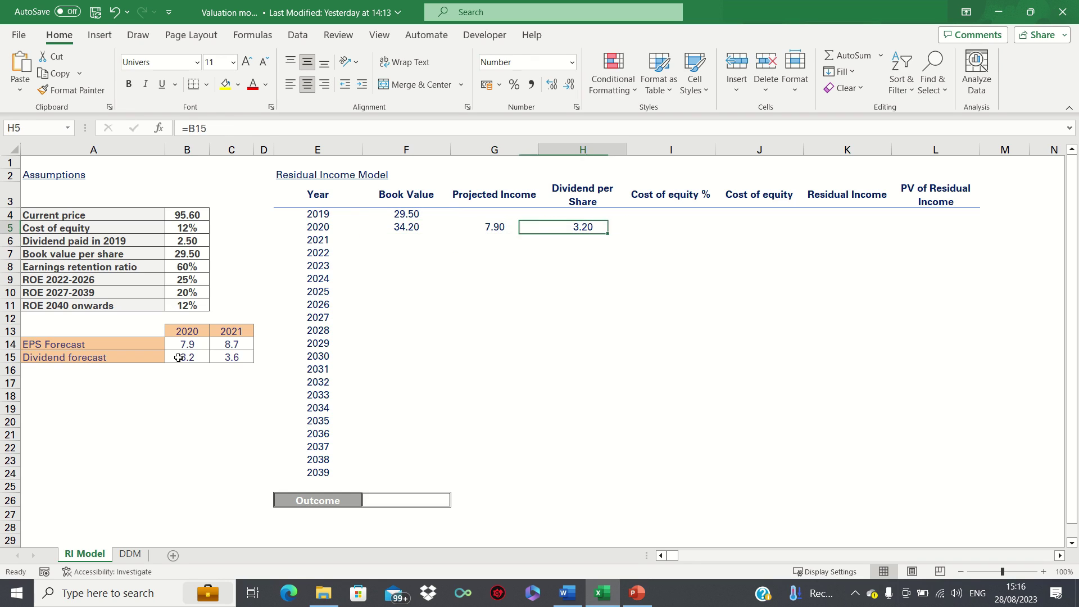
key(Right)
key(Right)
Step: Set the 2020 cost of equity % in I5 to the absolute =$B$5, showing 12%
text(=)
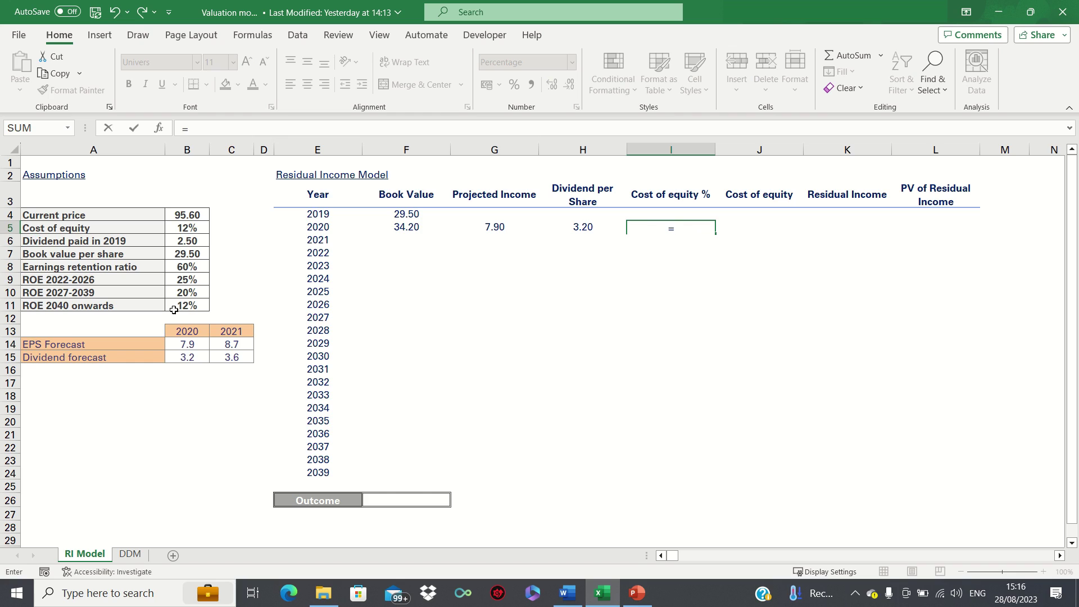
click(192, 229)
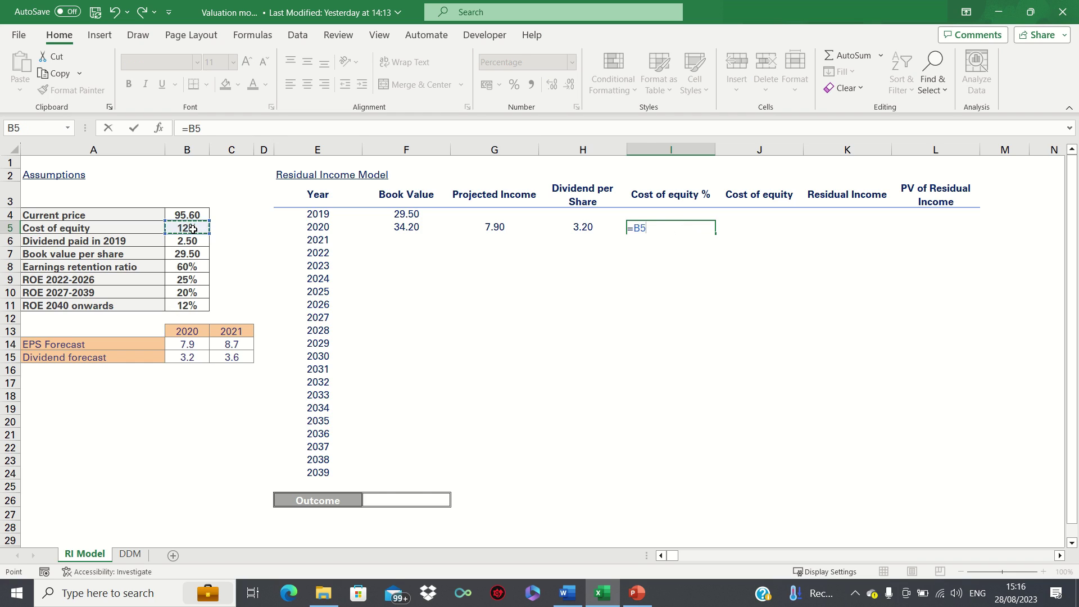
key(F4)
key(Return)
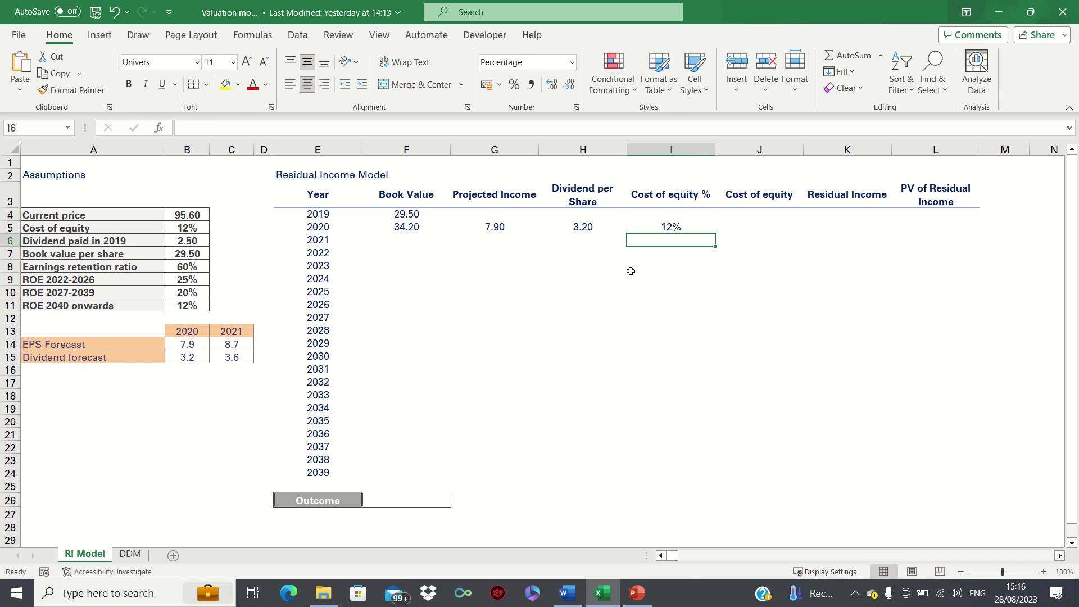
key(Up)
key(Right)
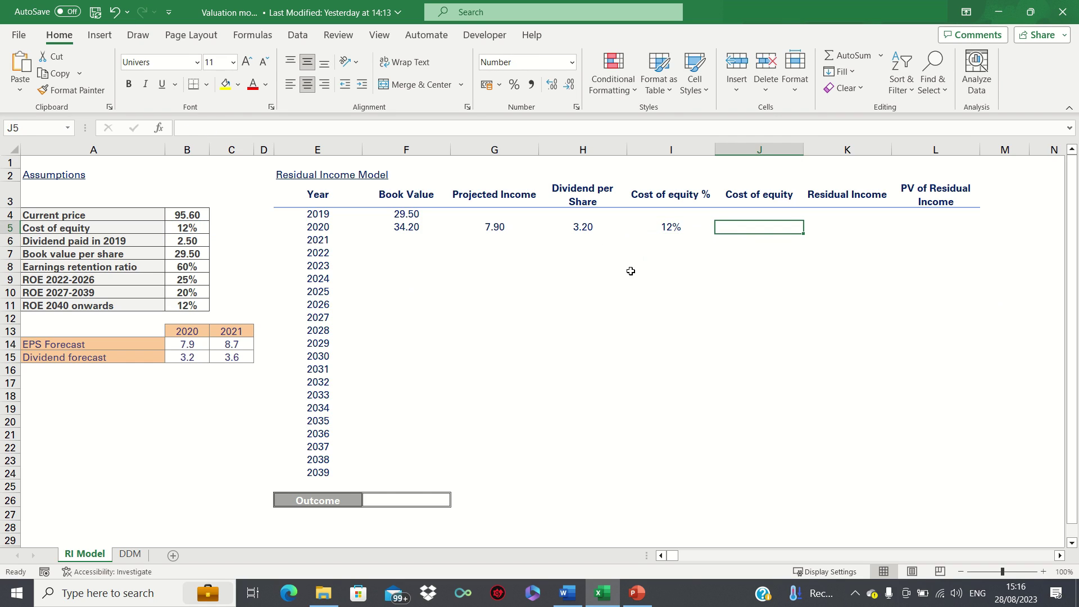
Step: Enter =F4*I5 as the 2020 equity charge in J5, giving 3.54
text(=)
key(Up)
key(Left)
key(Left)
key(Left)
key(Left)
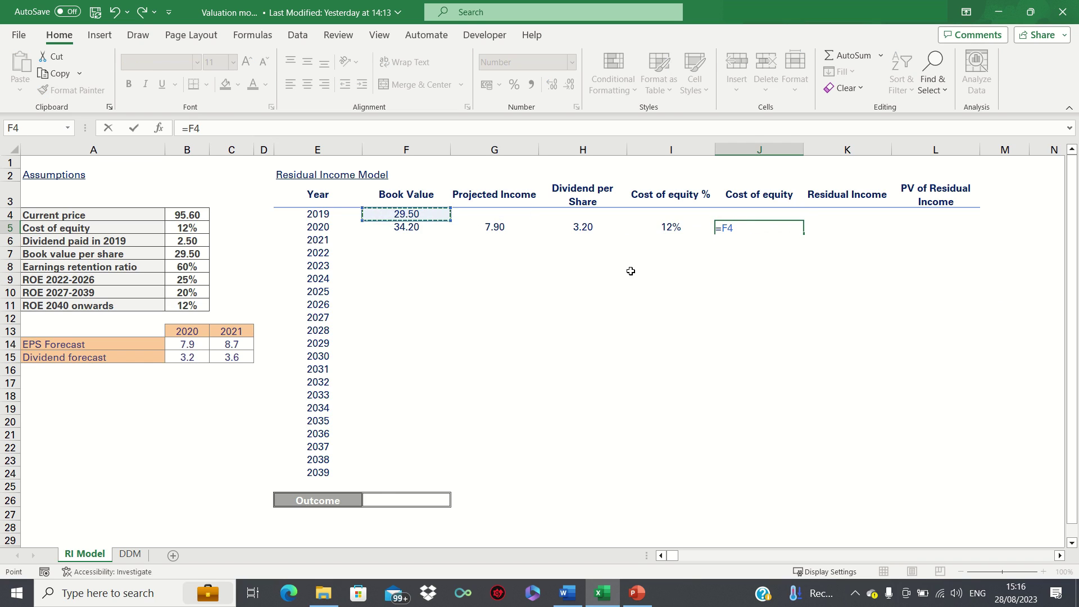
text(*)
key(Left)
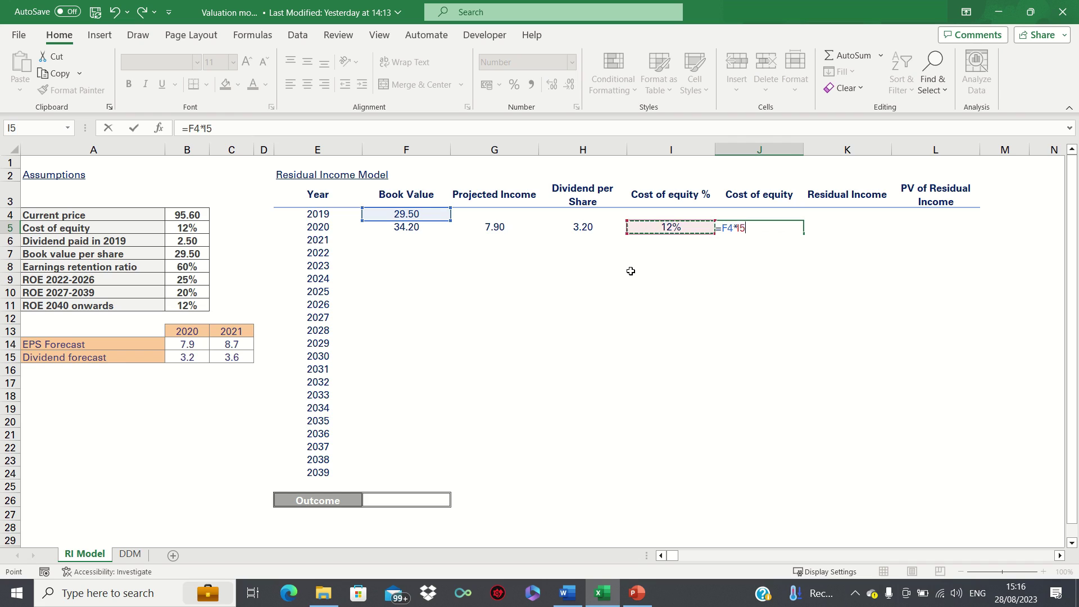
key(Return)
key(Up)
key(Right)
Step: Enter =G5-J5 as the 2020 residual income in K5, giving 4.36
text(=)
key(Left)
key(Left)
key(Left)
key(Left)
key(Left)
key(Left)
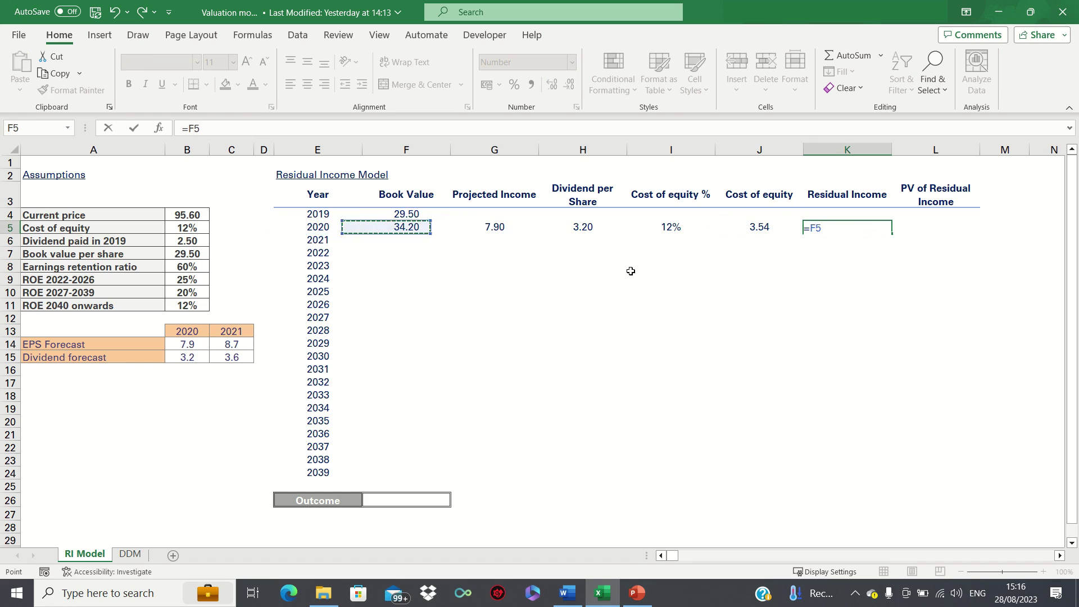
key(Right)
key(Right)
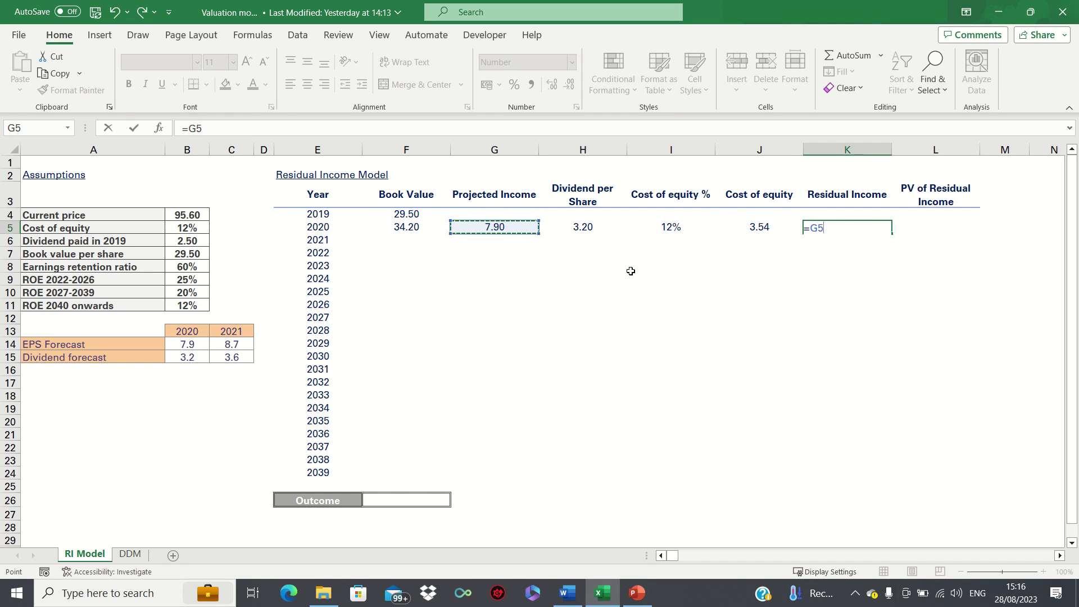
text(-)
key(Left)
key(Return)
key(Up)
key(Right)
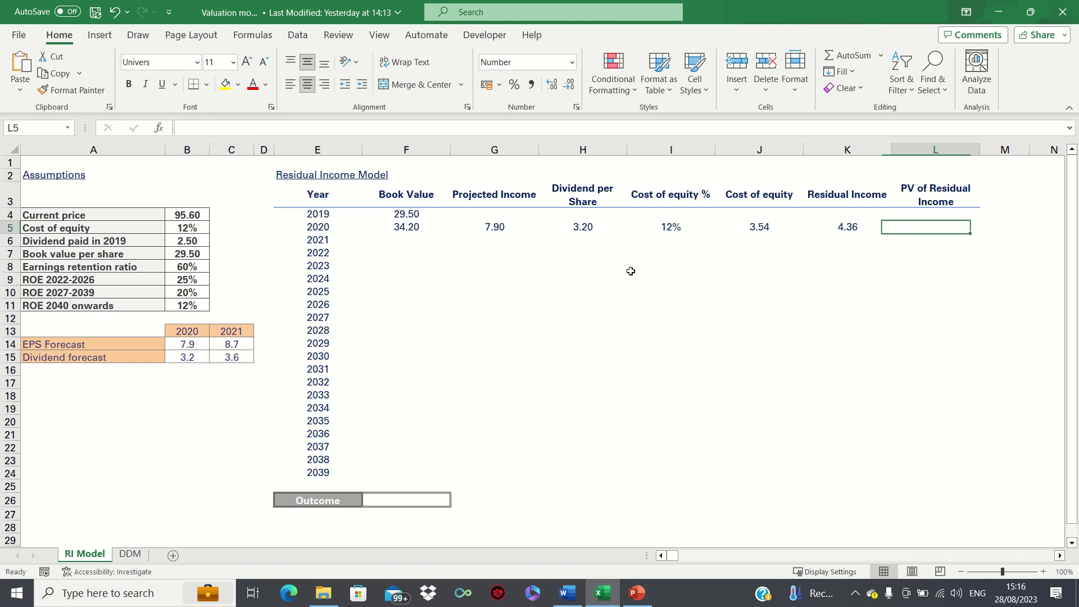
Step: Build the L5 discount formula =K5/(1+I5)^(E5-E4) for the 2020 residual income
text(=)
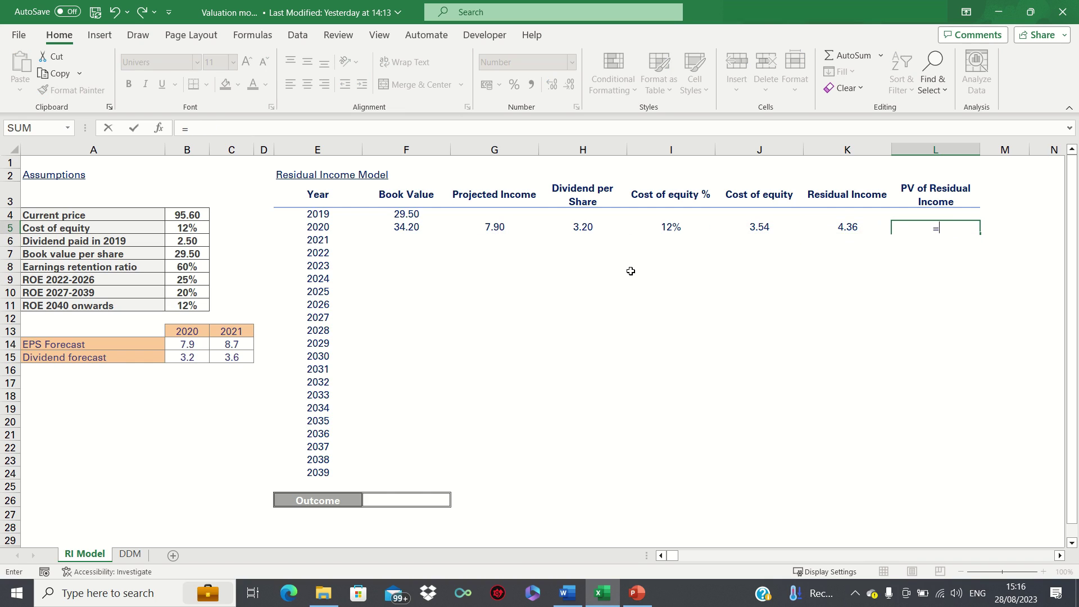
key(Left)
text(/)
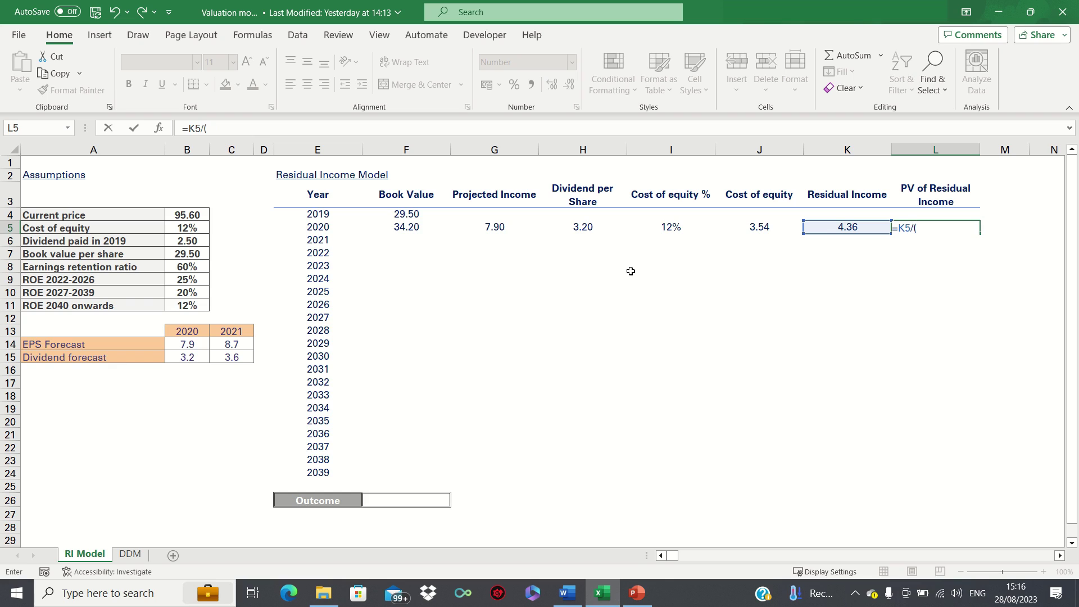
click(672, 227)
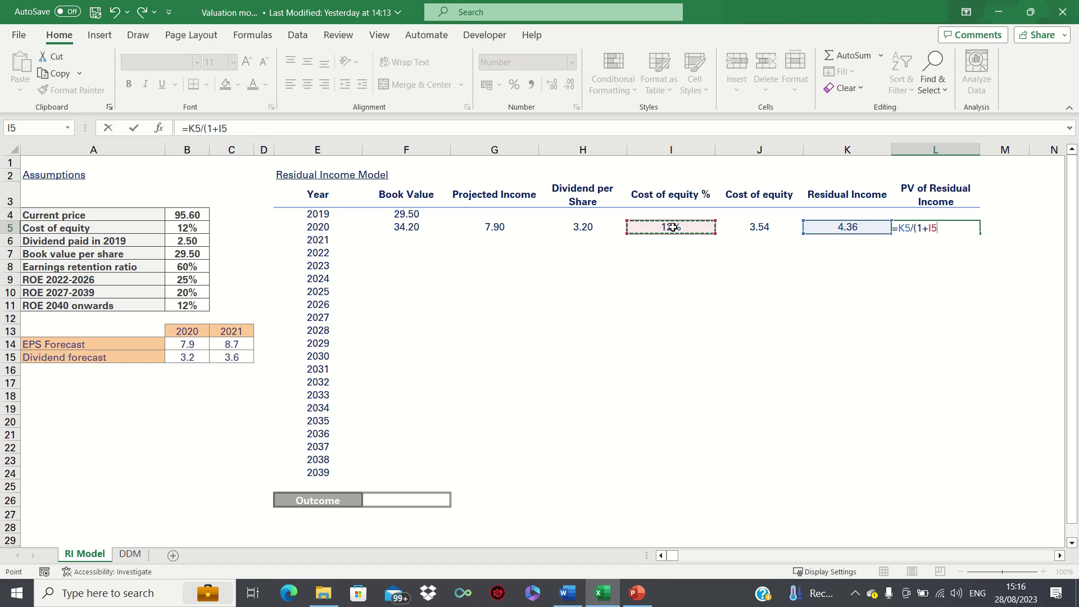
text()^()
click(327, 227)
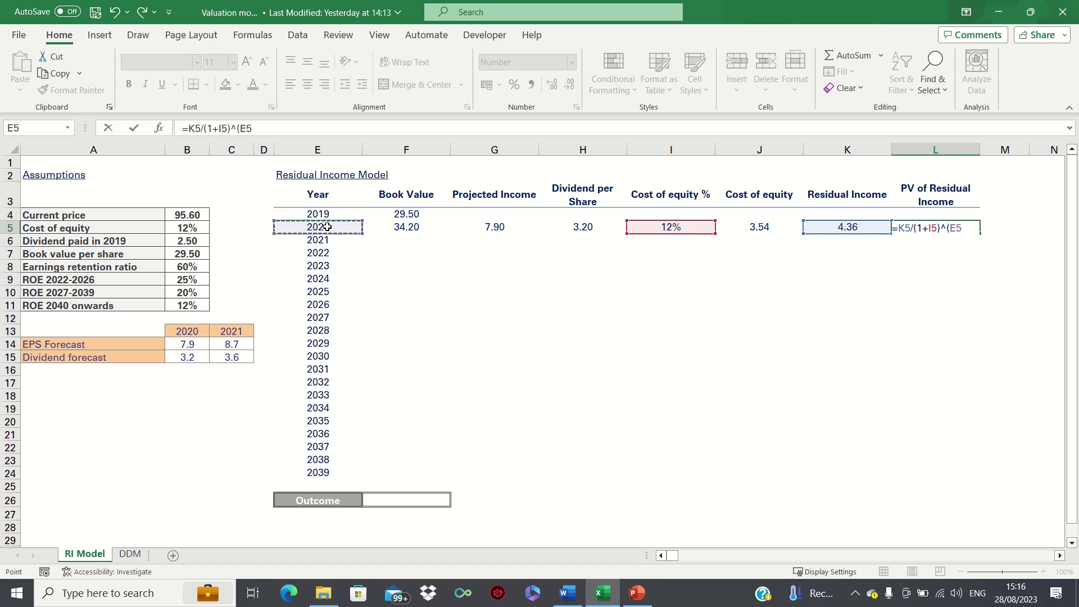
text(-)
click(329, 214)
text())
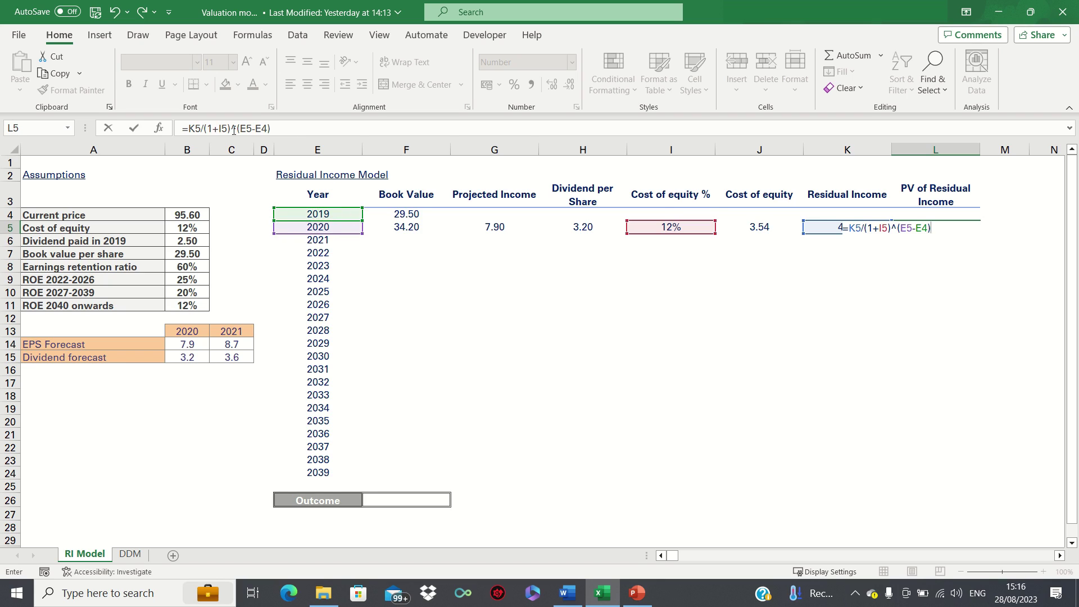
Step: Lock the base year as $E$4 and commit, giving a 3.89 present value
drag(256, 128, 267, 129)
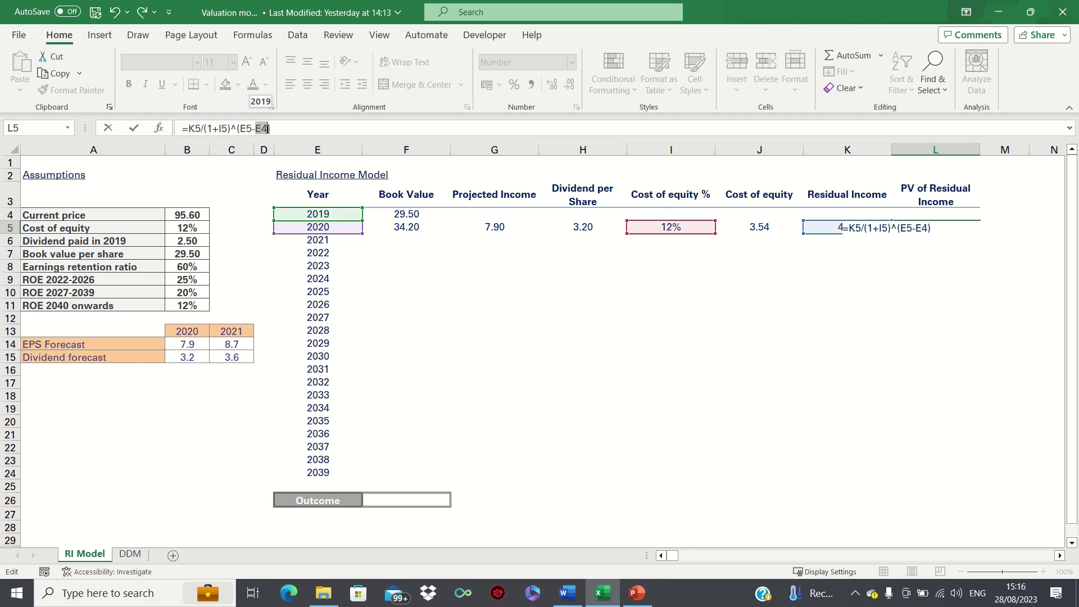
key(F4)
key(Return)
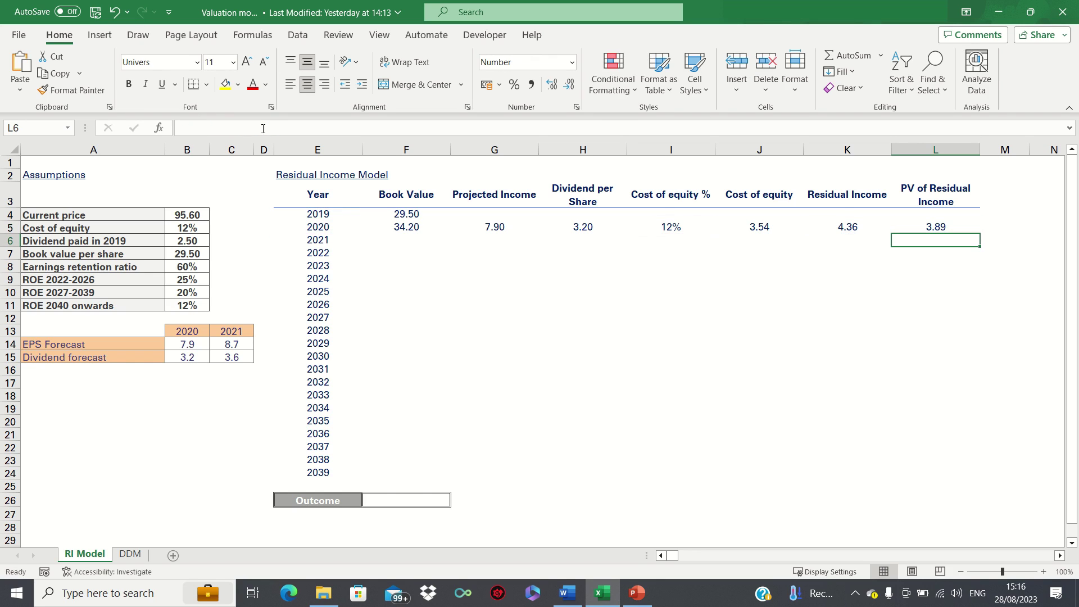
key(ctrl+Left)
key(Right)
key(Right)
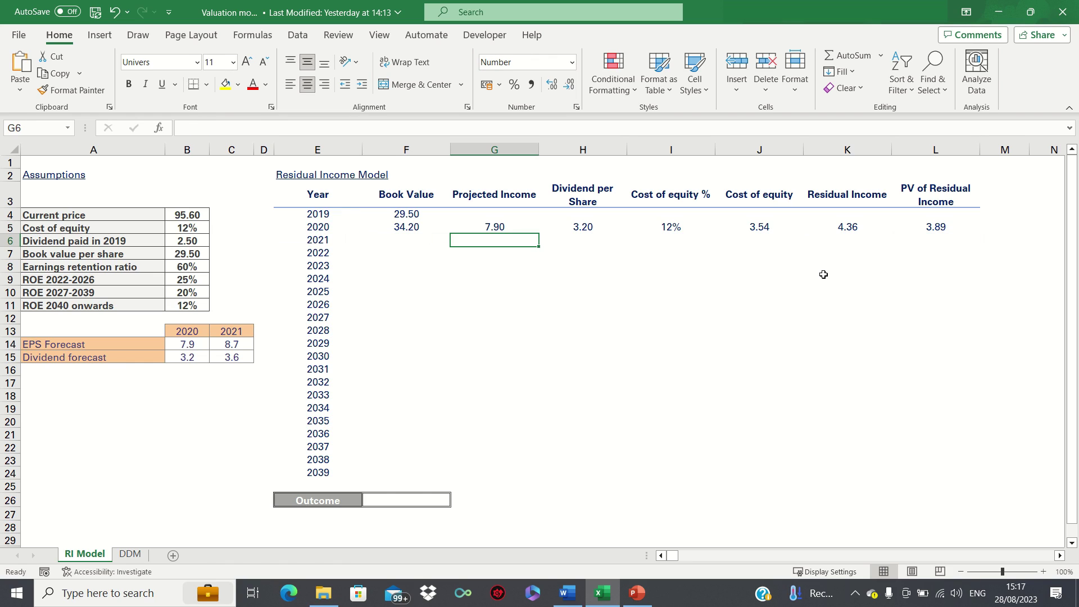
Step: Link 2021 projected income to C14 (8.70) and dividend per share to C15 (3.60)
text(=)
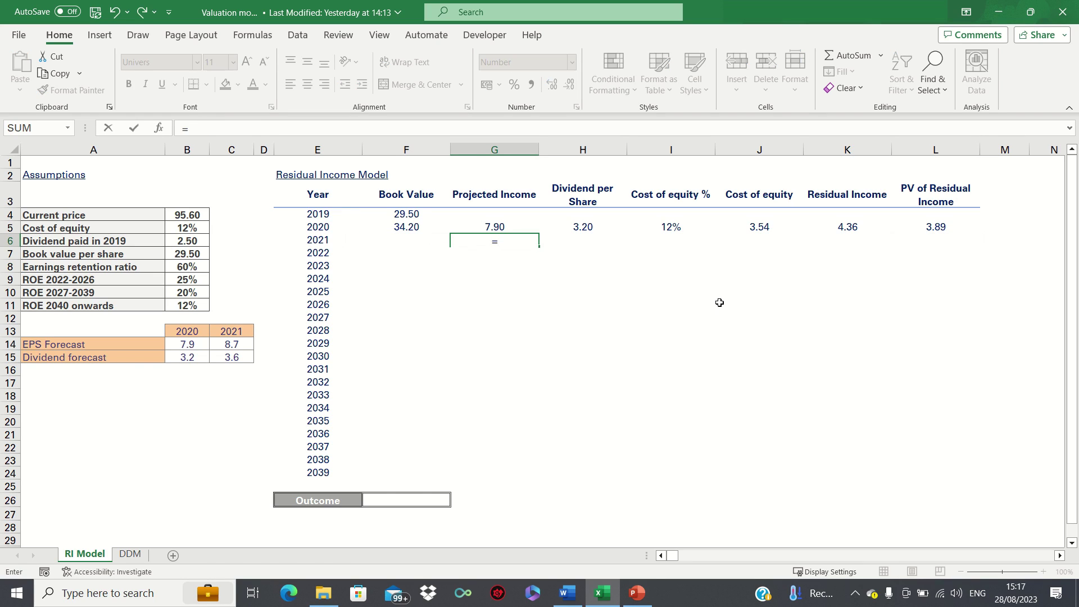
click(244, 345)
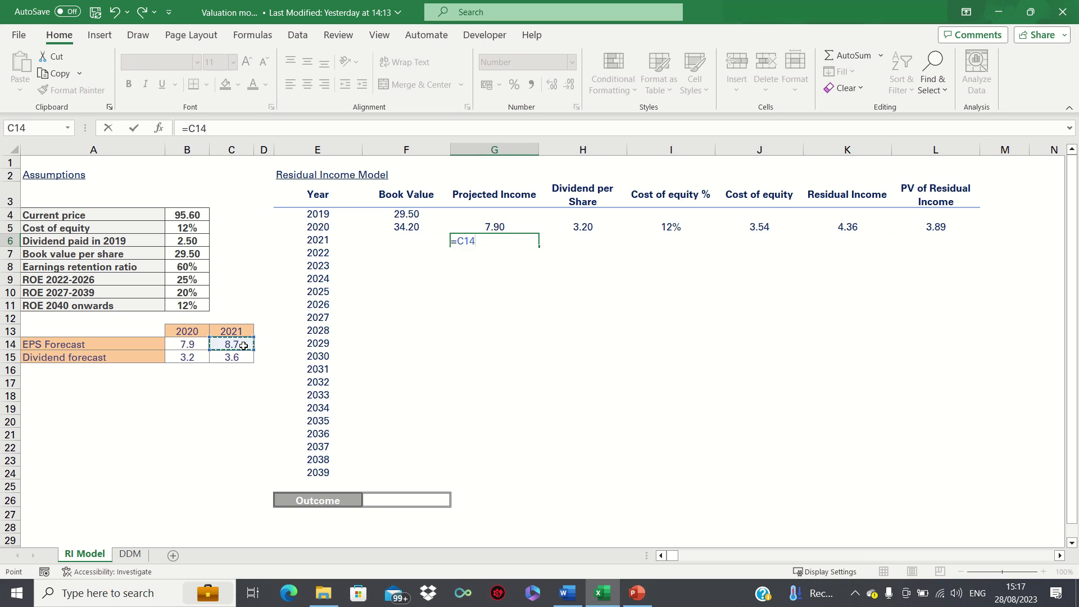
key(Return)
key(Up)
key(Right)
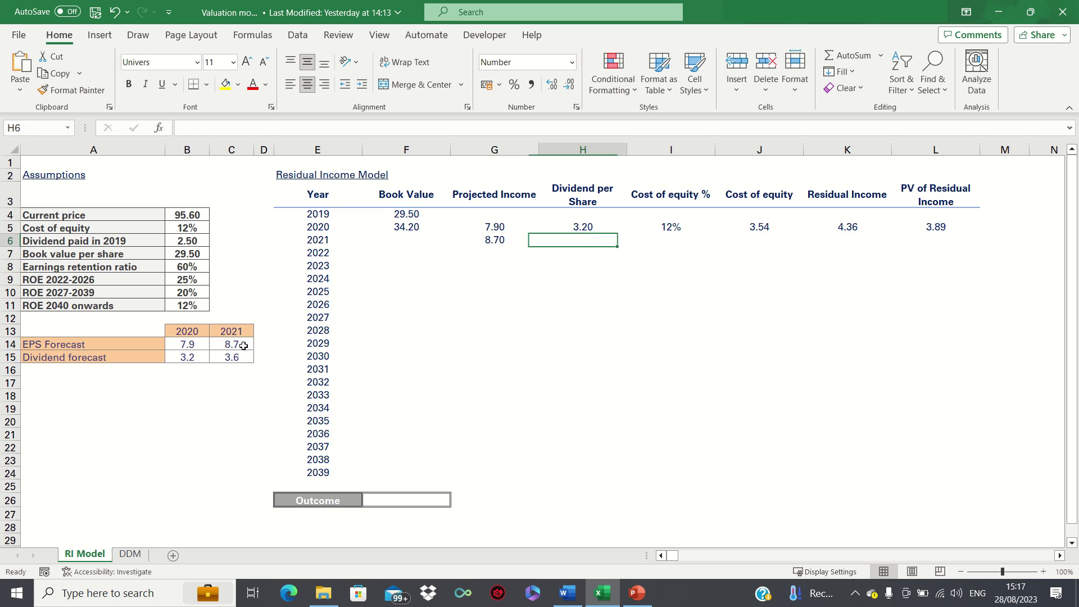
text(=)
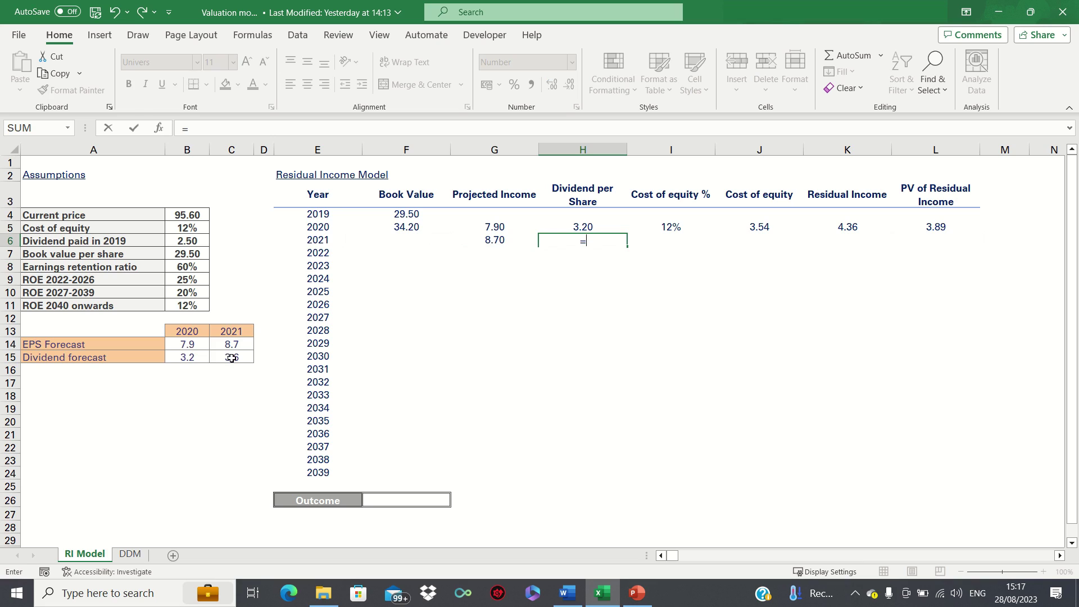
click(232, 357)
key(Return)
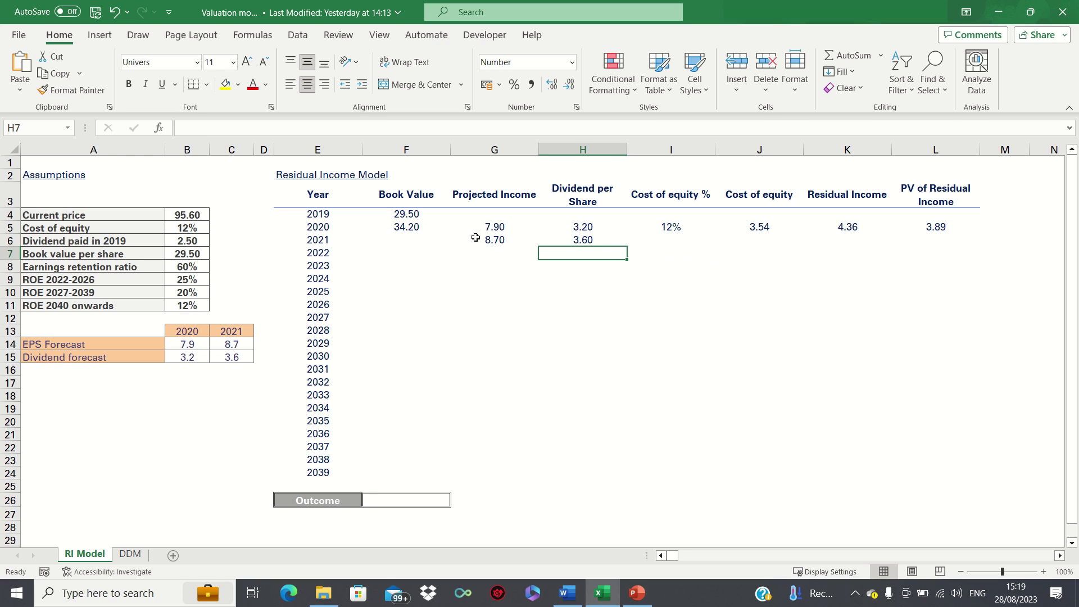
Step: Fill the F5 book value and I5:L5 equity, residual income and PV formulas down to 2039
click(426, 226)
drag(452, 234, 447, 478)
drag(677, 227, 927, 482)
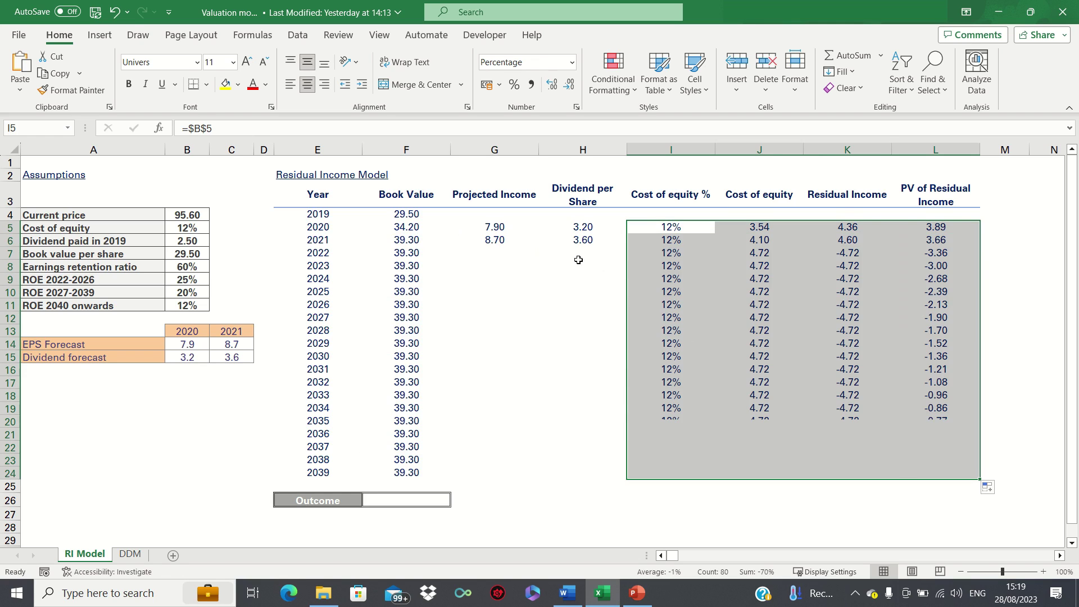
click(500, 252)
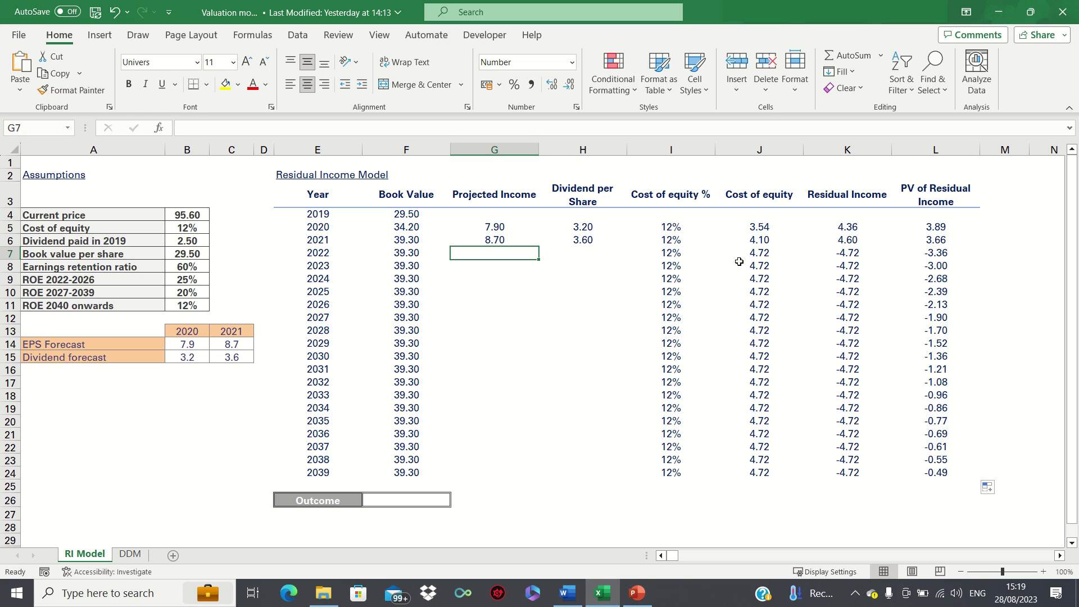
text(=)
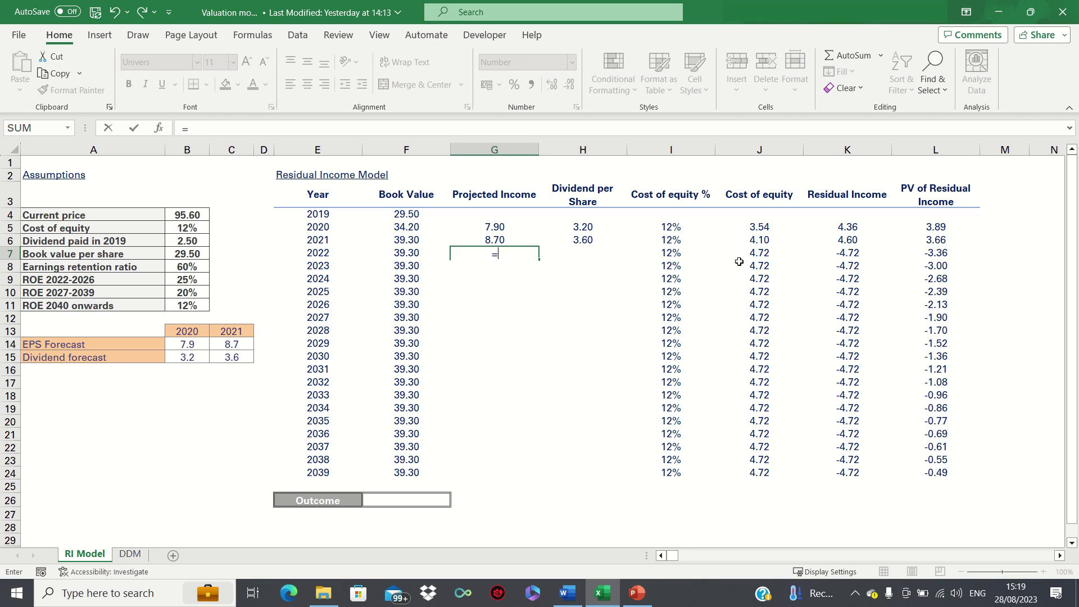
key(Left)
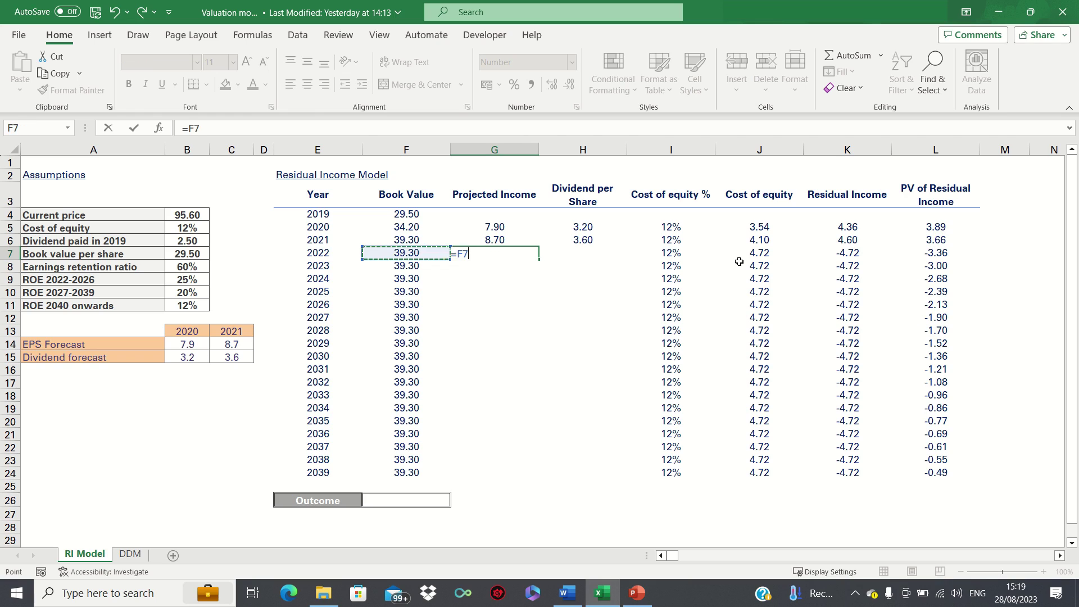
key(Up)
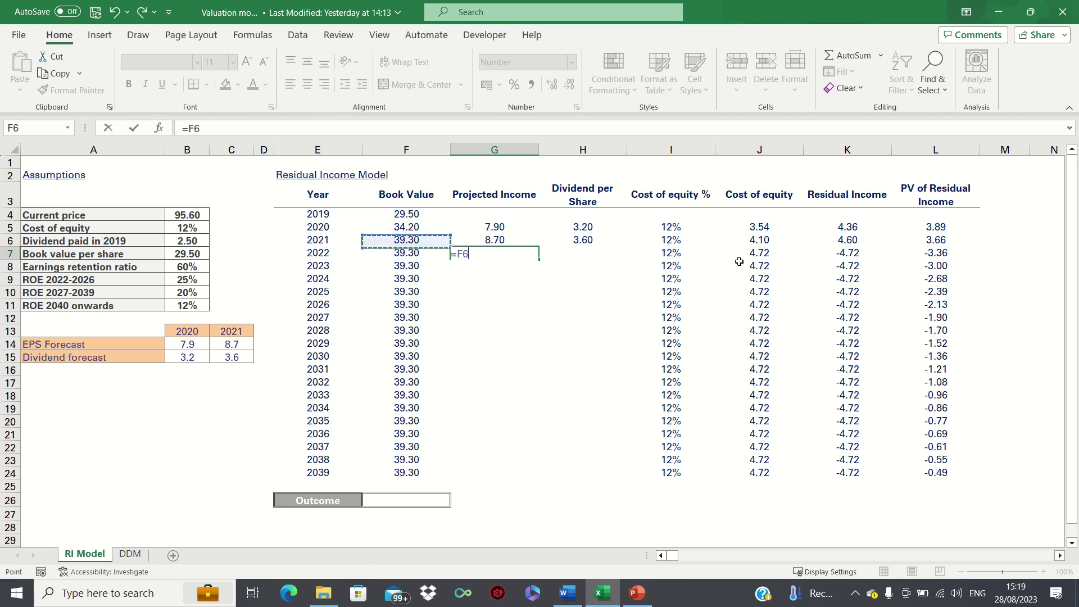
text(*)
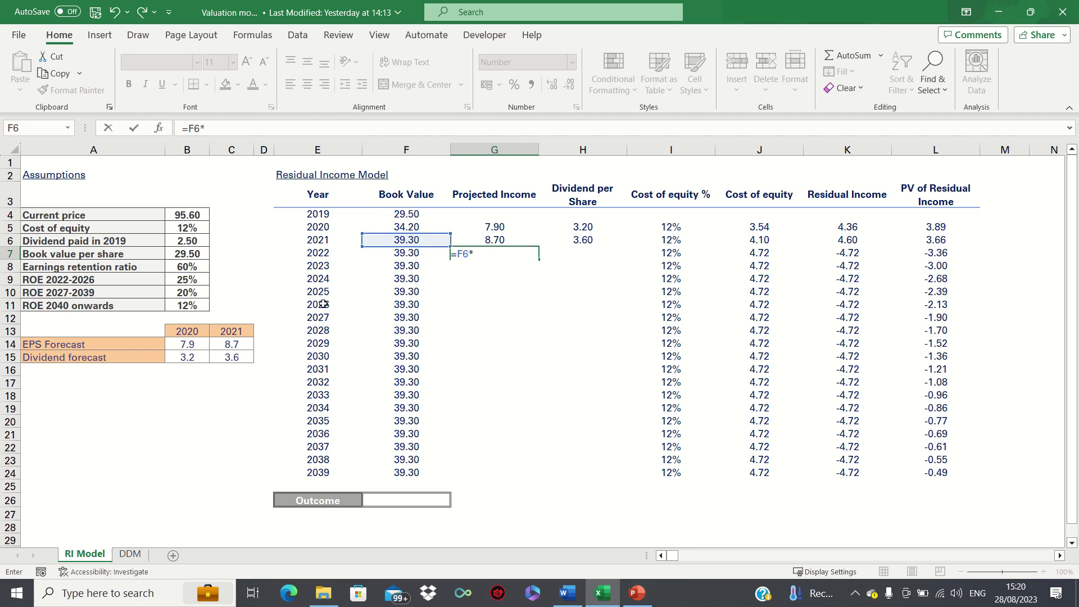
click(185, 282)
key(F4)
key(ctrl+Return)
key(shift+Down)
key(shift+Down)
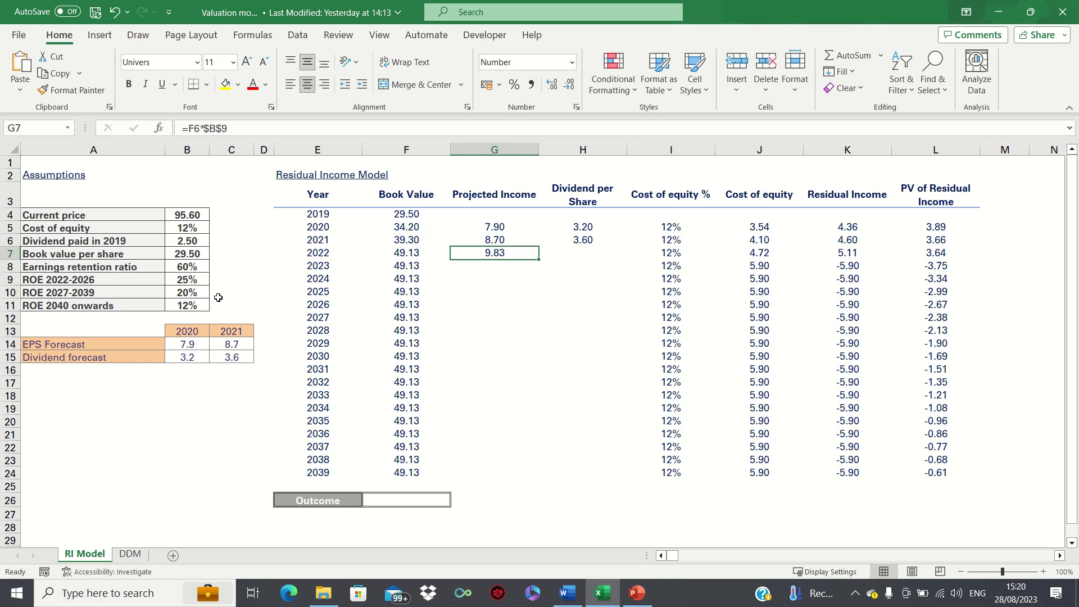
key(shift+Down)
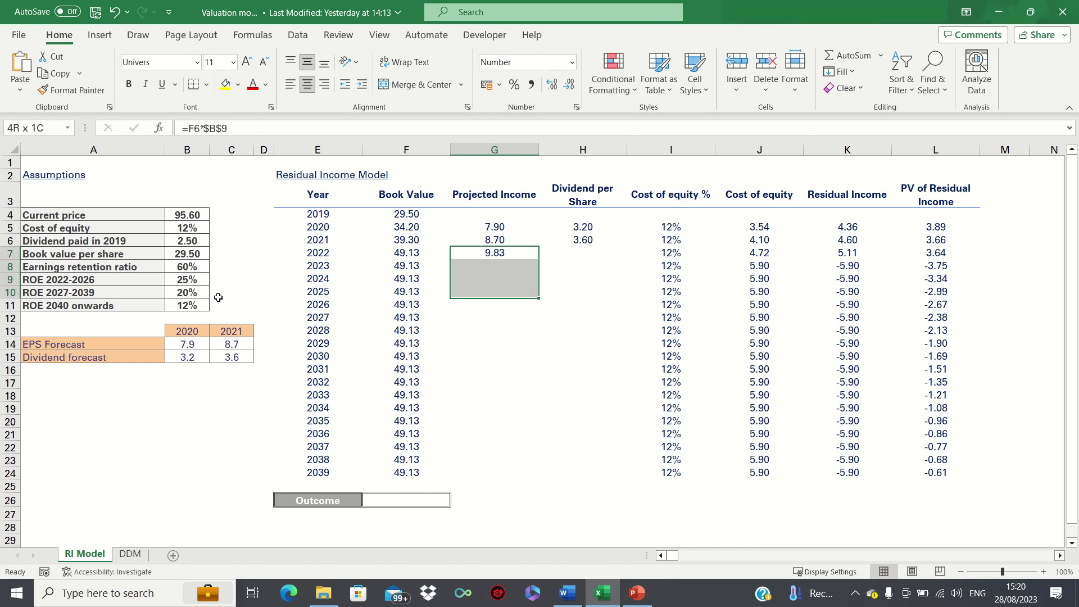
key(shift+Down)
key(ctrl+d)
key(Right)
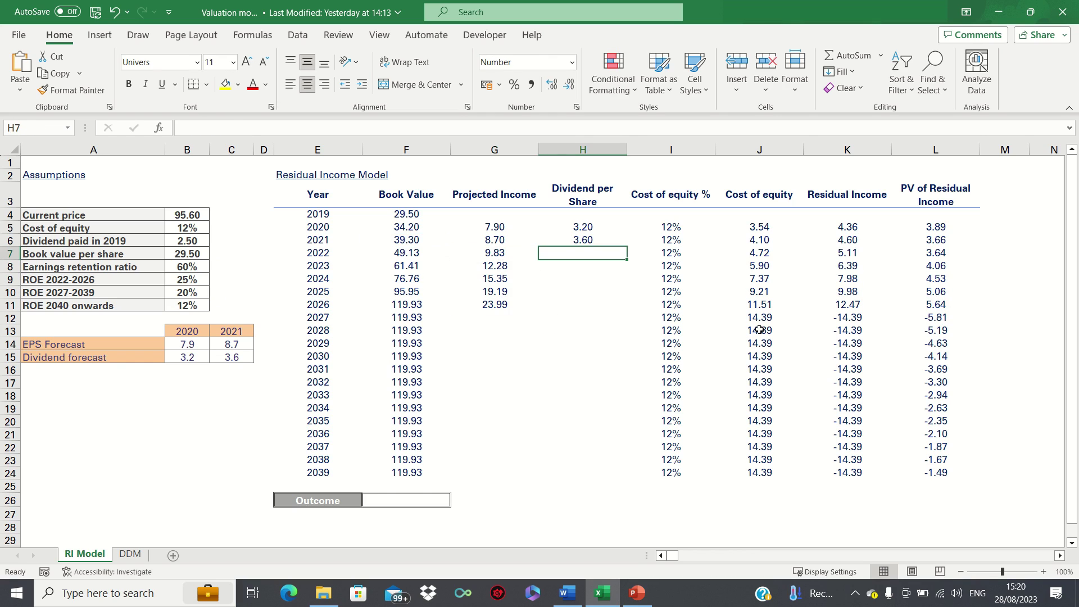
key(Left)
key(ctrl+Down)
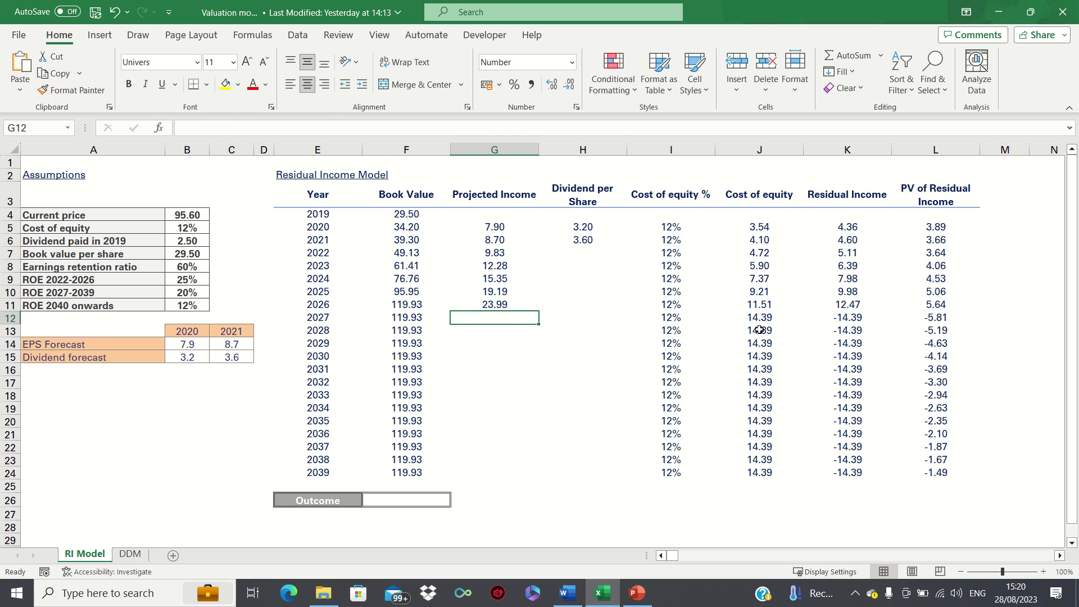
key(shift+Down)
key(ctrl+d)
key(Down)
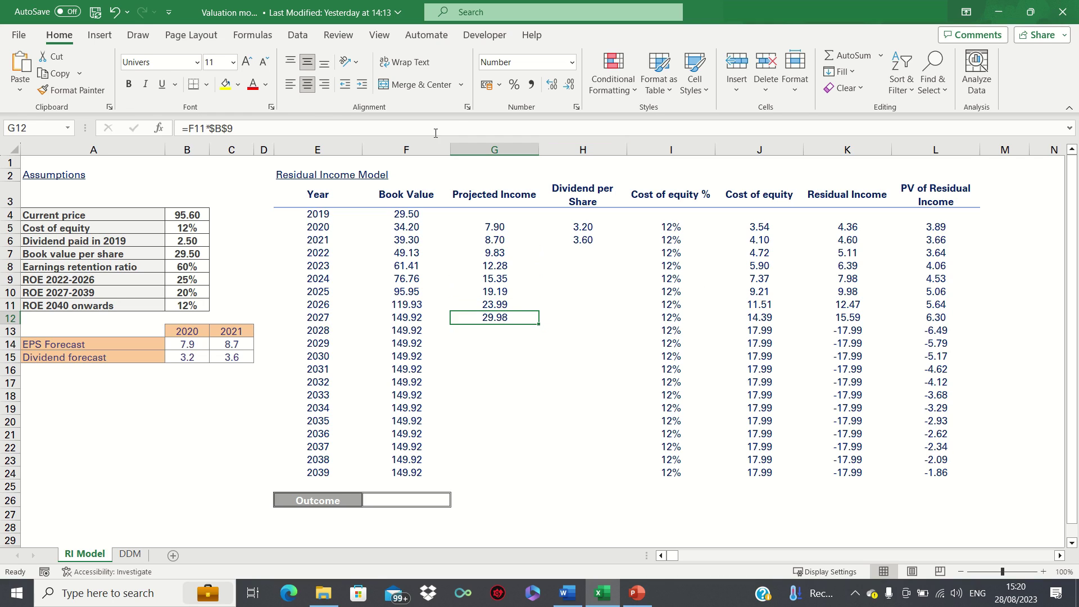
click(235, 128)
key(BackSpace)
text(10)
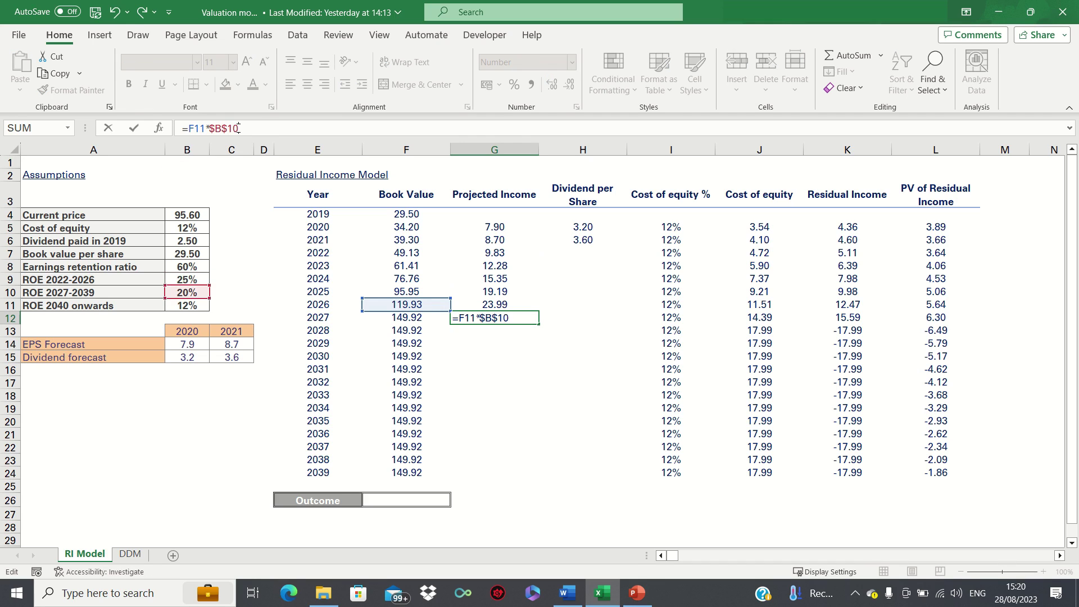
key(Return)
click(505, 319)
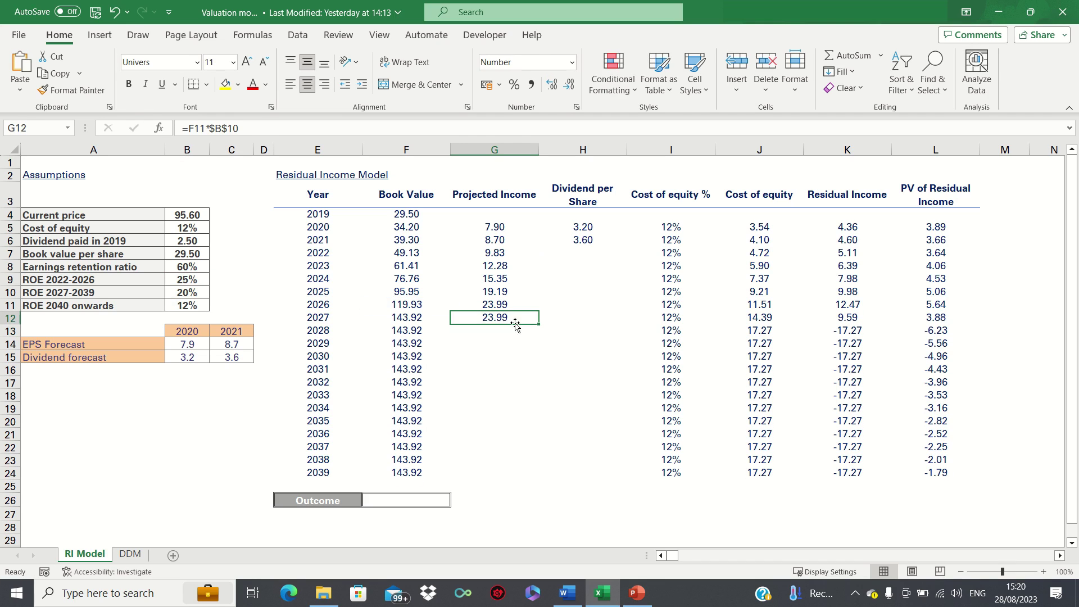
drag(537, 325, 535, 473)
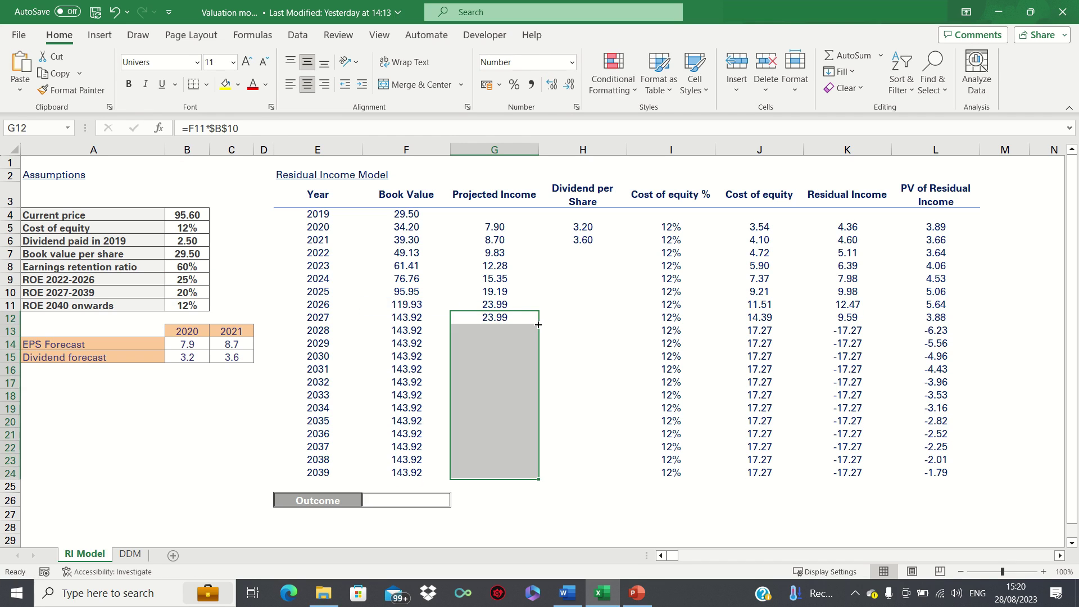
click(504, 320)
key(F2)
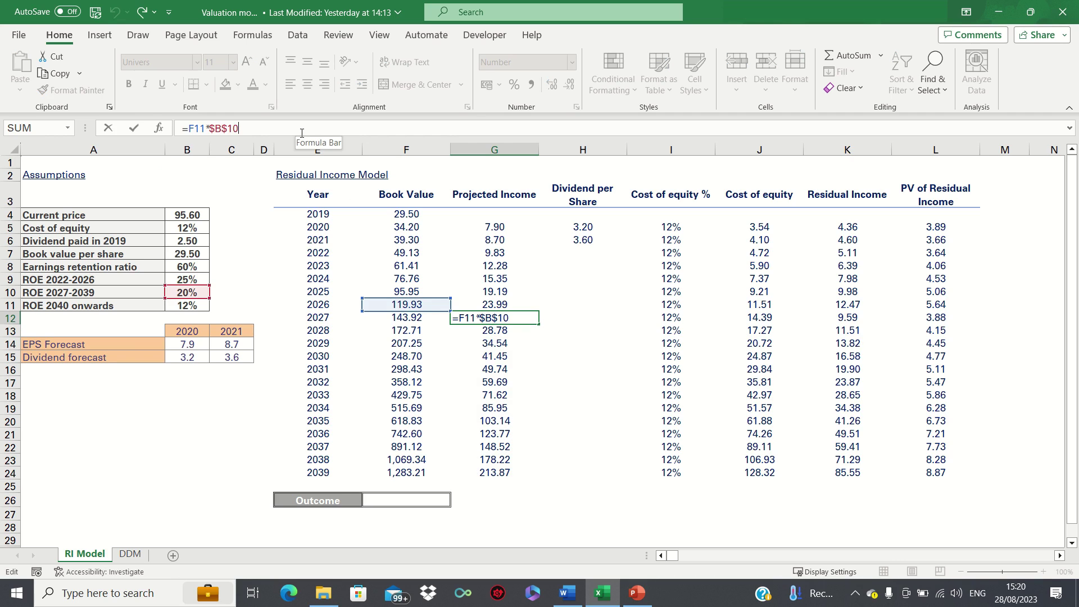
key(Escape)
click(584, 253)
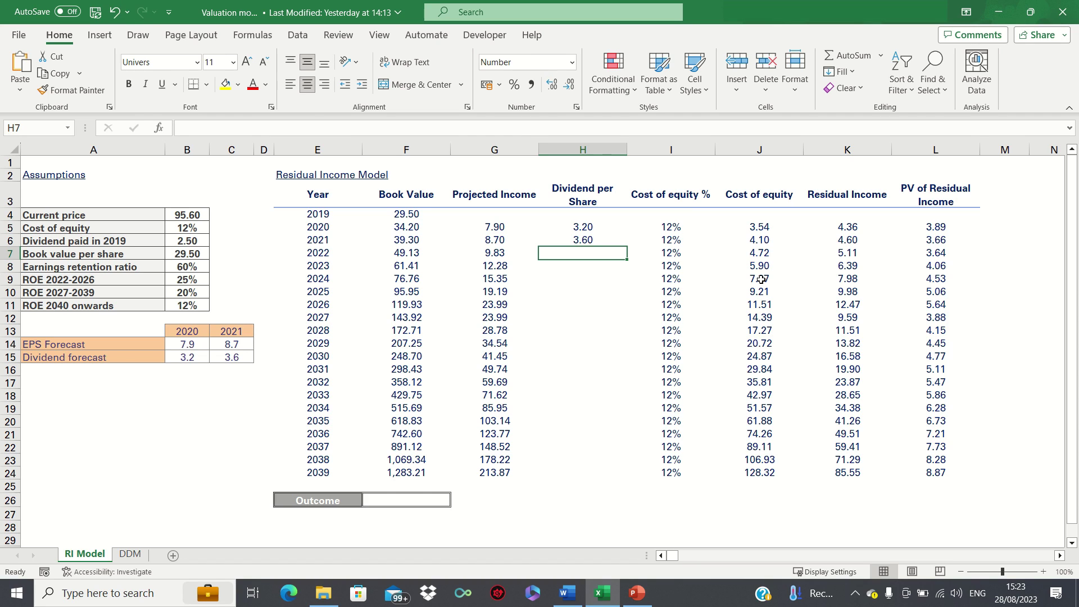
Step: Enter =(1-$B$8)*G7 in H7 and fill it down to H24, giving dividends 3.93 to 24.64
text(=)
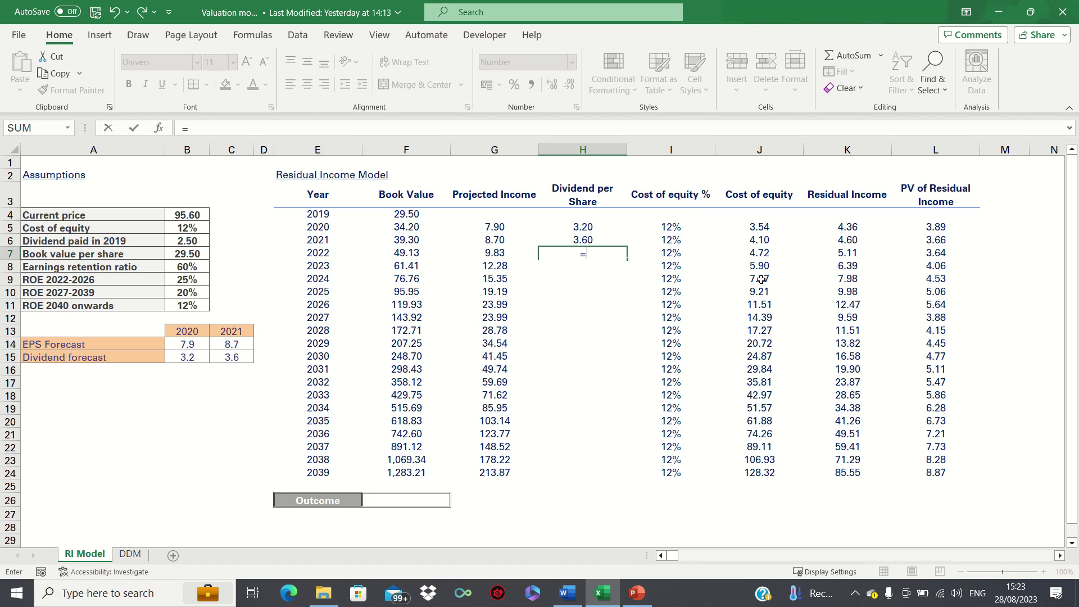
text((1-)
click(194, 267)
key(F4)
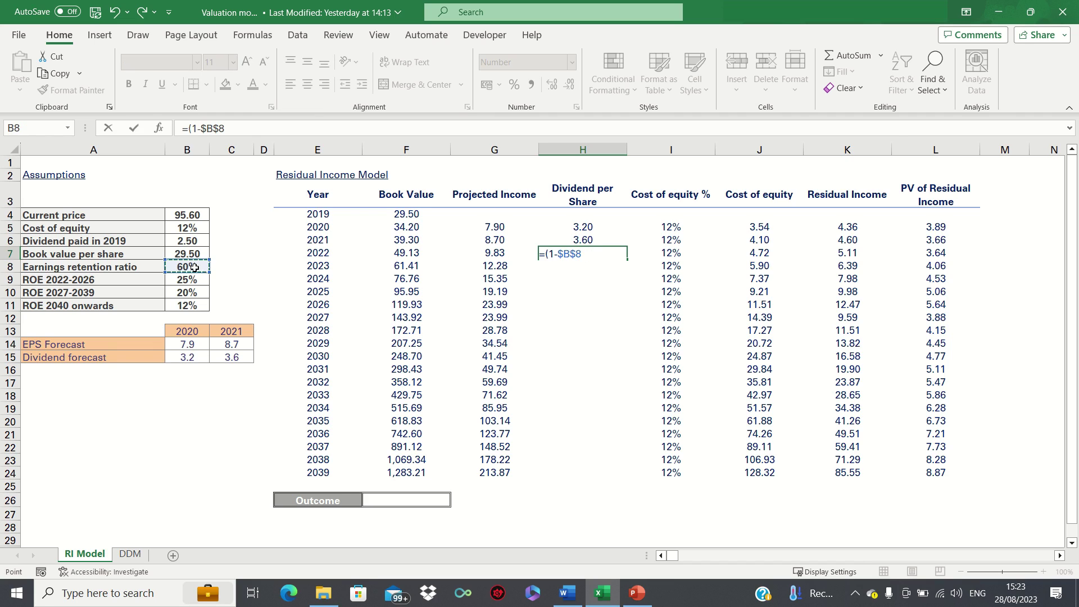
text()*)
click(496, 254)
key(Return)
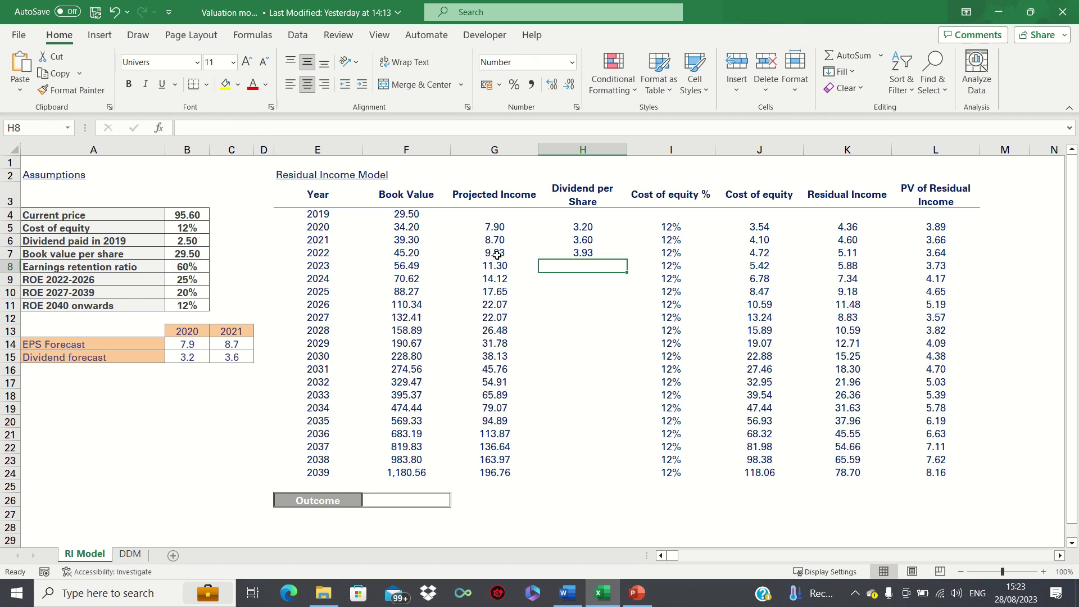
click(600, 254)
drag(628, 260, 629, 476)
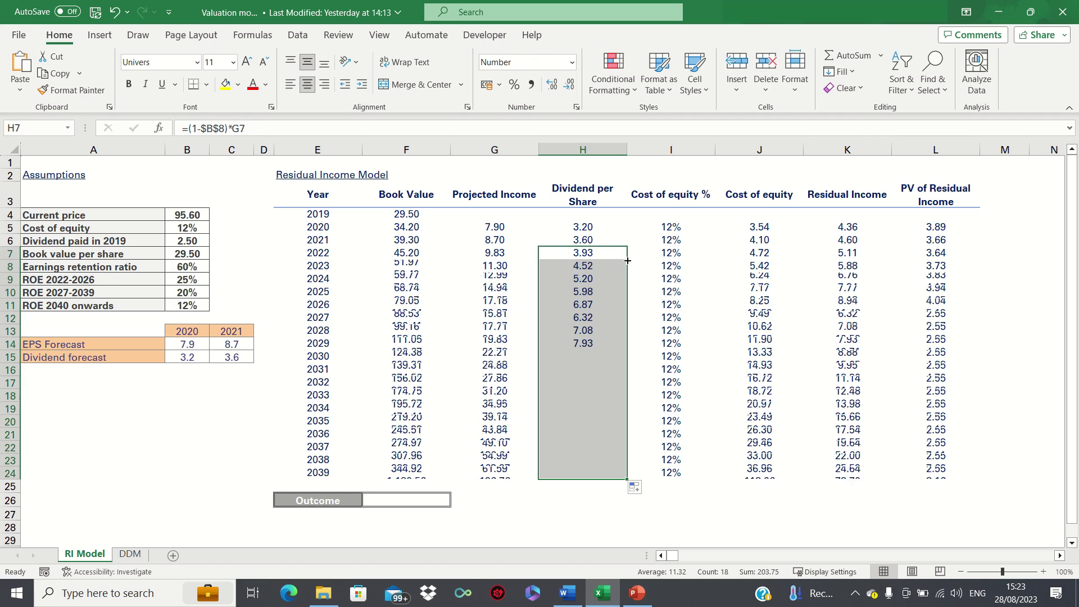
click(422, 214)
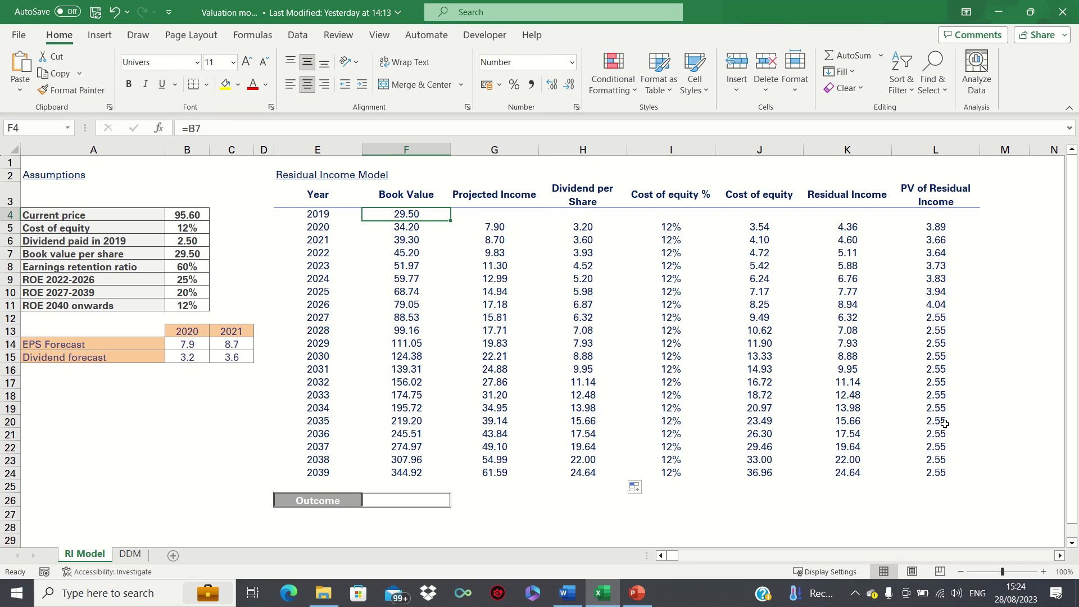
Step: Total the PV of Residual Income column in L25 with =SUM(L4:L24)
click(932, 484)
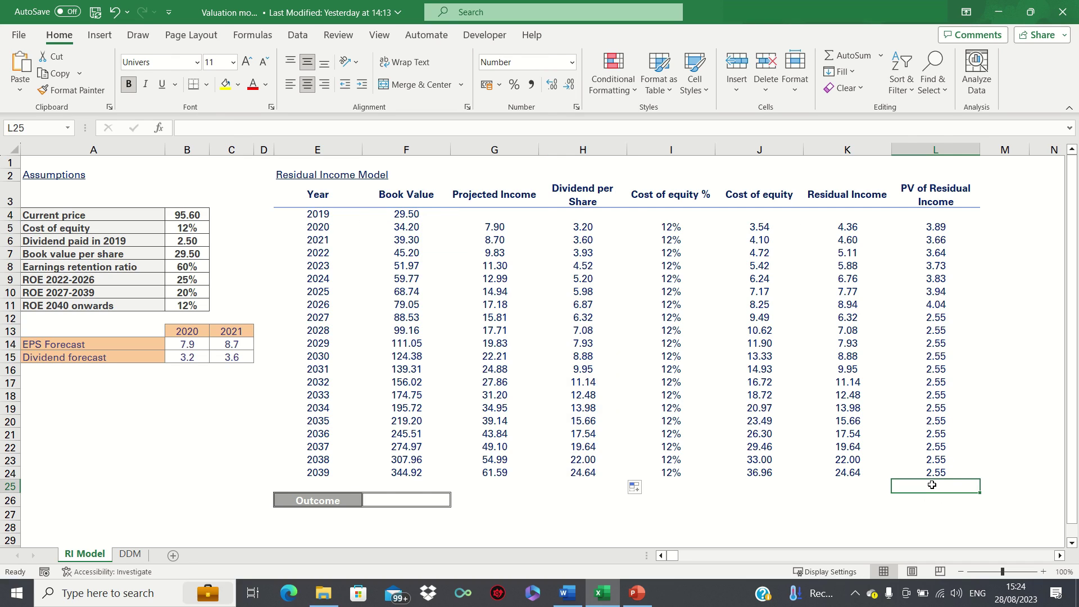
text(=SUM)
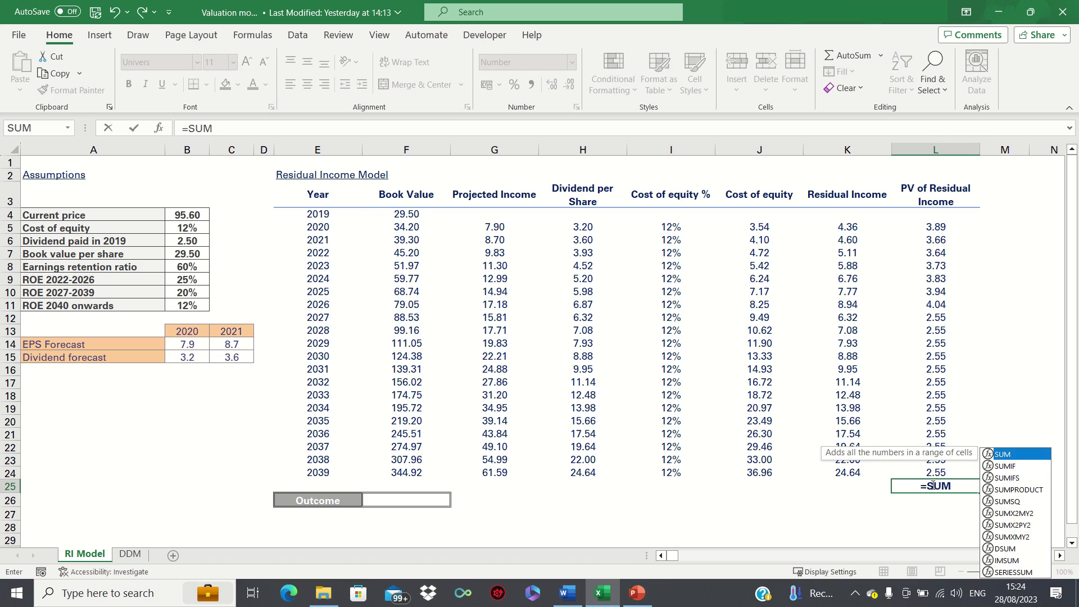
text(()
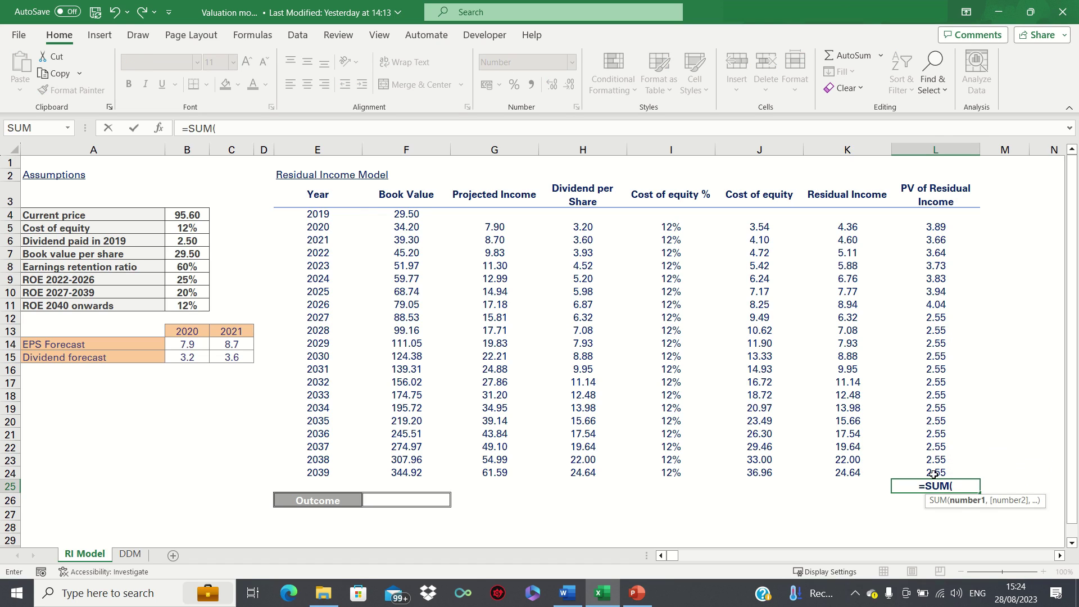
drag(940, 471, 936, 213)
key(Return)
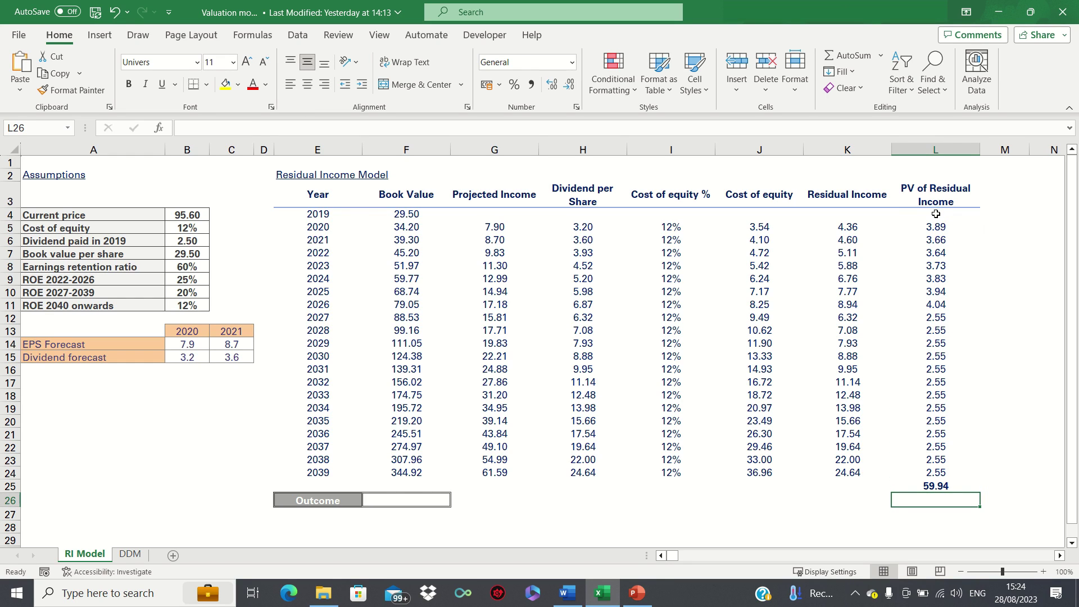
Step: Set the 2019 PV in L4 to =F4 so the 29.50 book value joins the total
click(950, 219)
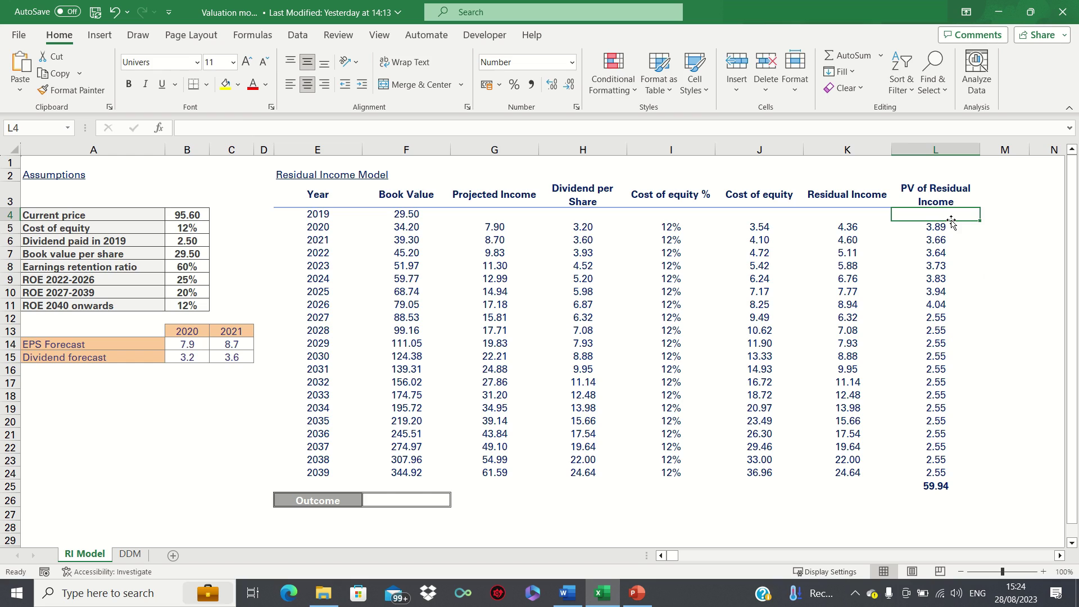
text(=)
key(Left)
key(Left)
key(Left)
key(Left)
key(Left)
key(Left)
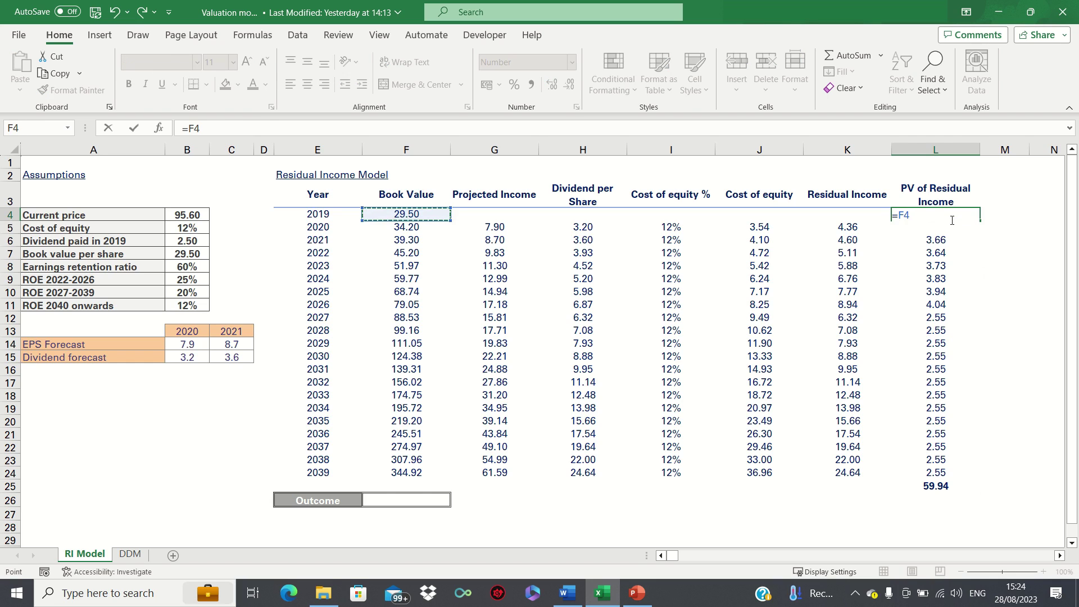
key(Return)
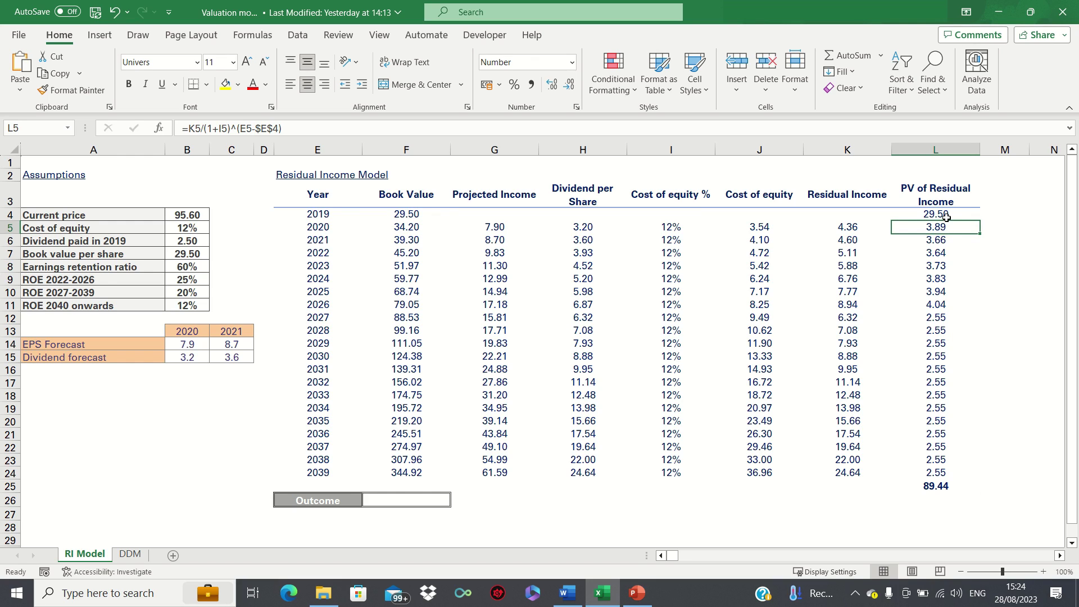
click(937, 484)
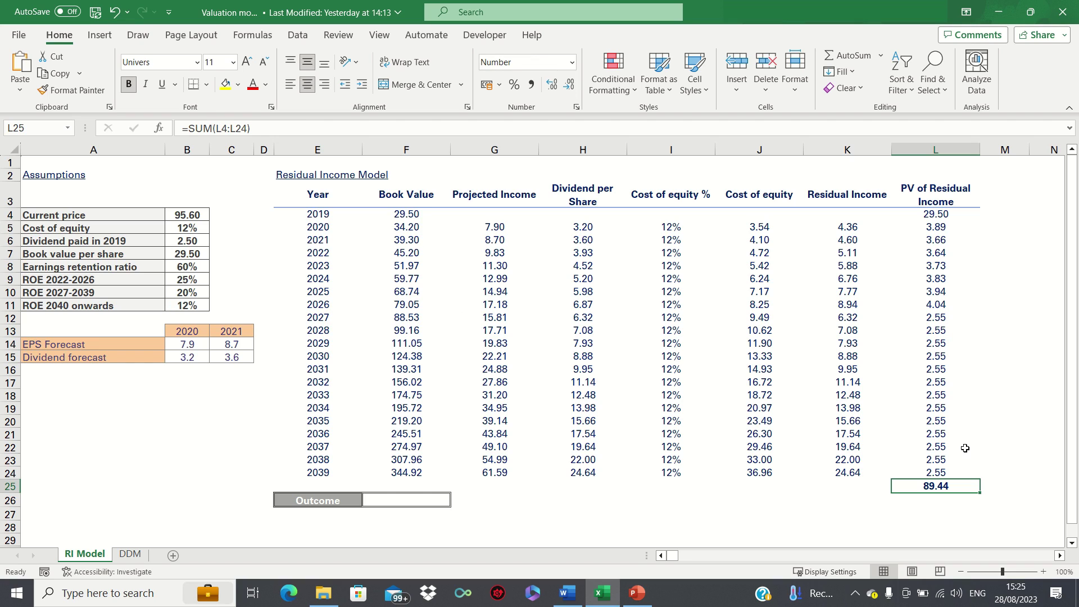
Step: Enter =IF(L25>B4,"Undervalued","Overvalued") in F26, which shows Overvalued
click(430, 500)
text(=IF()
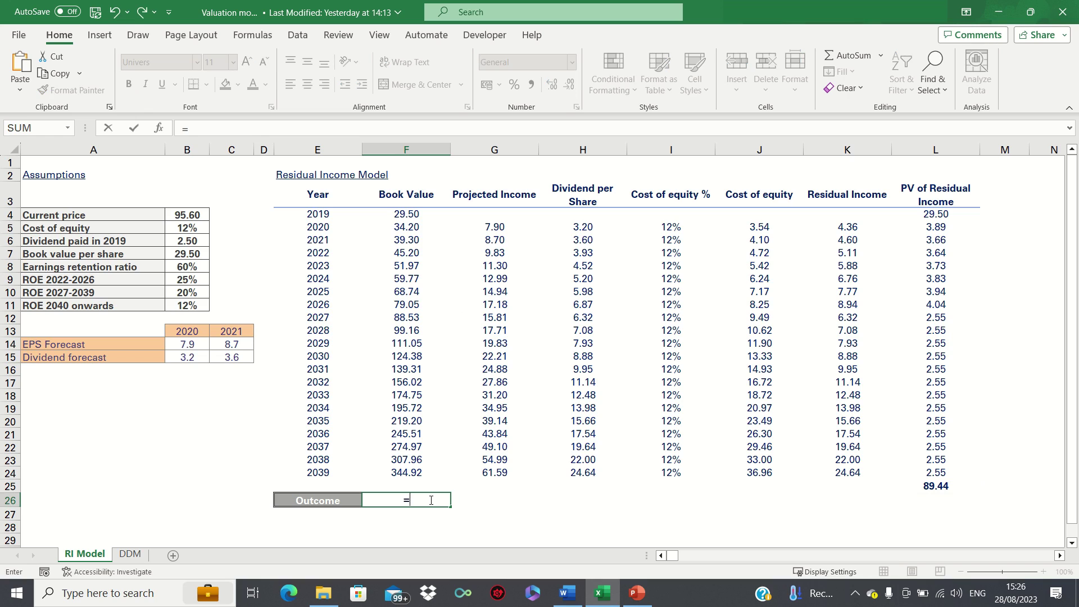
click(933, 487)
text(>)
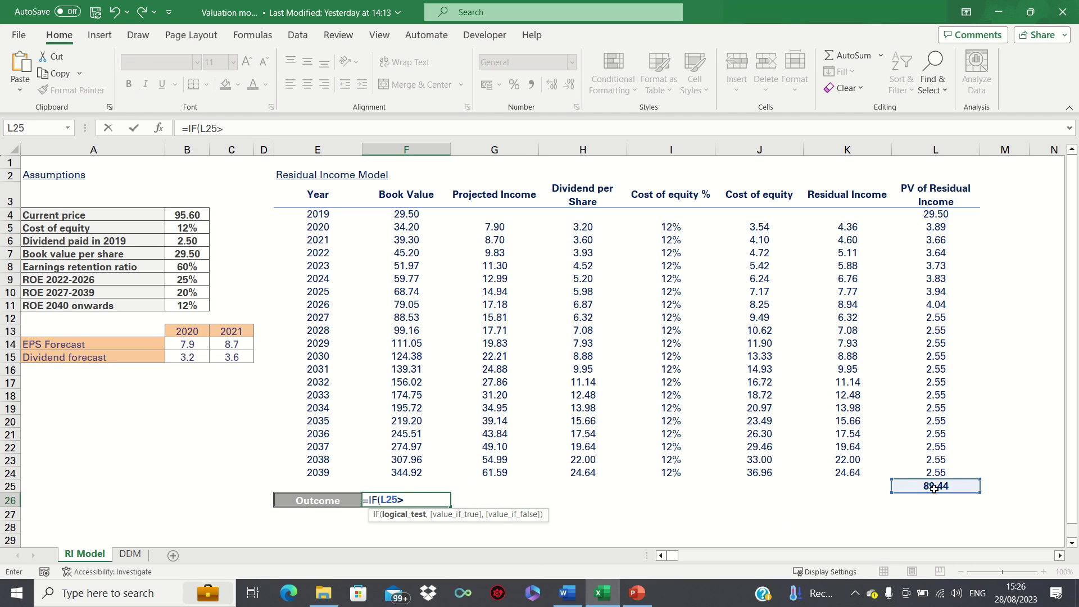
click(201, 215)
text(,"Under)
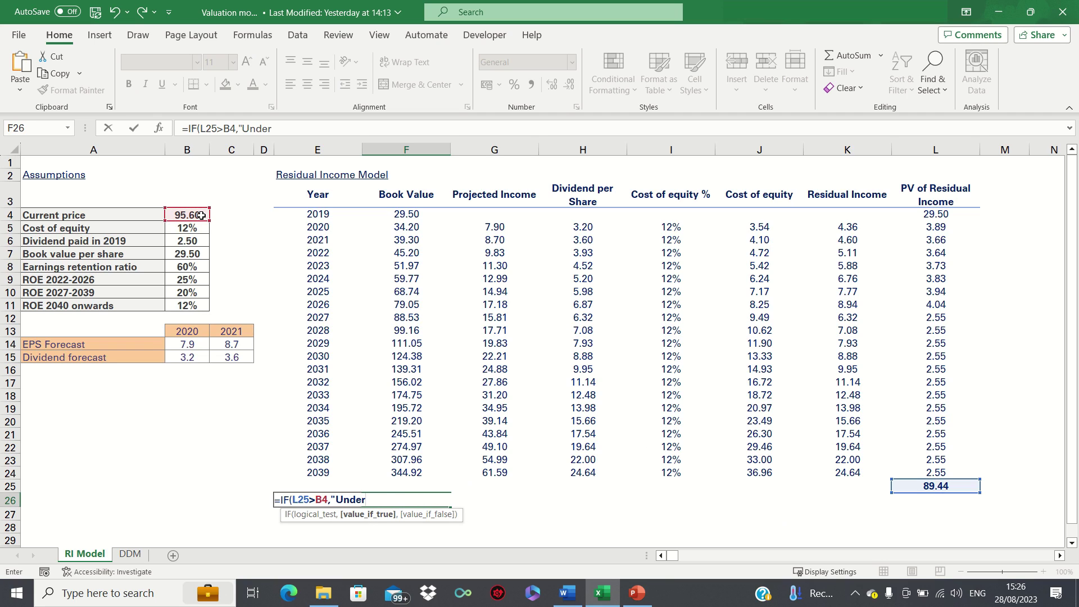
text(valued","Overva)
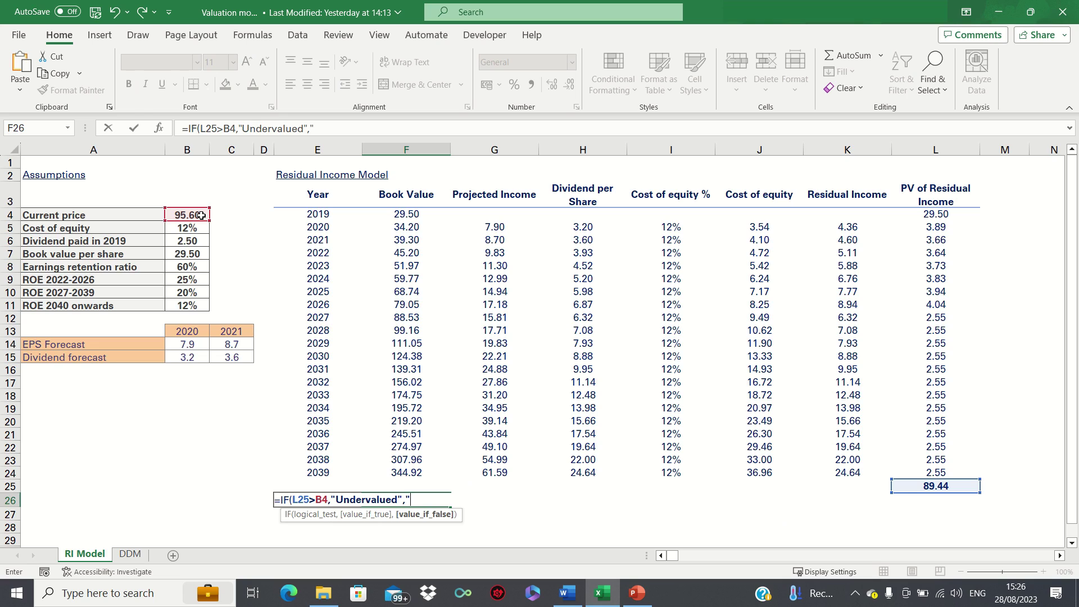
text(lued"))
key(Return)
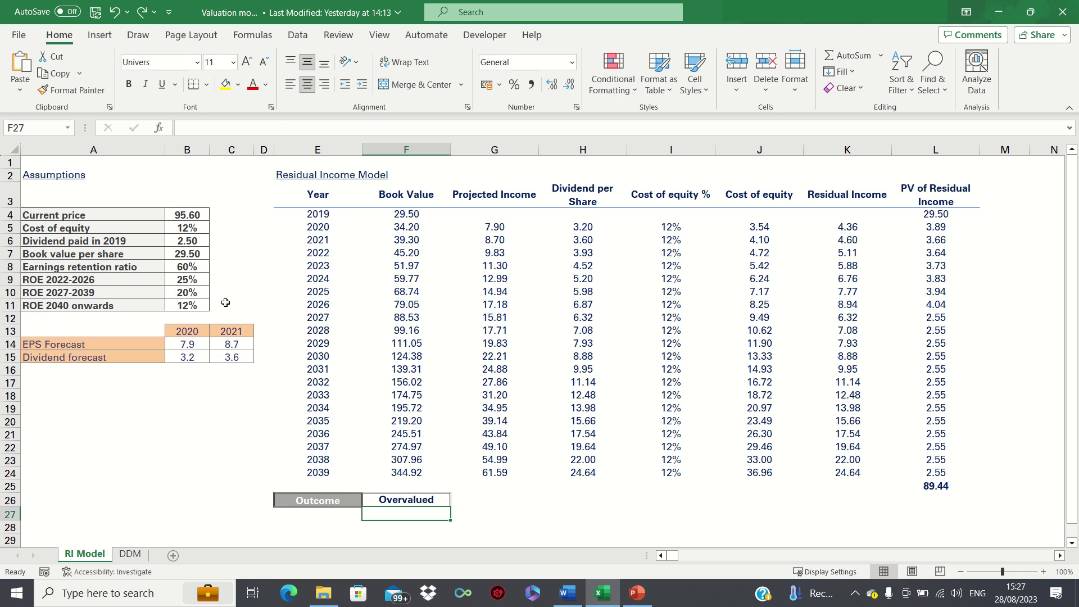
click(200, 279)
Step: Change B9's 2022–2026 ROE to 30%, then review the 102.84 PV total and the Undervalued outcome
text(30)
key(Return)
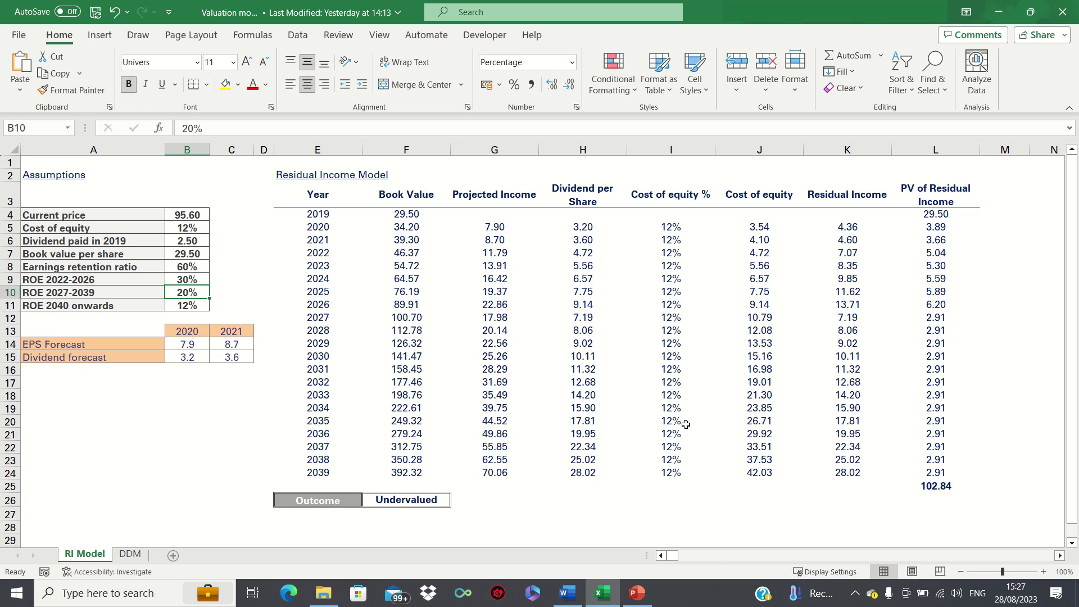
click(411, 513)
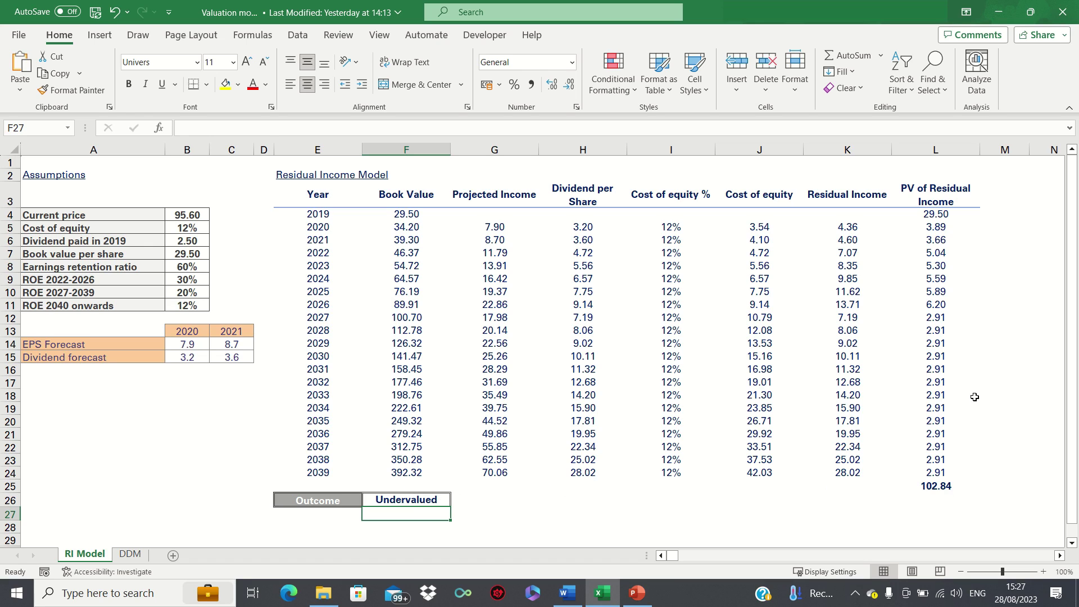
click(945, 213)
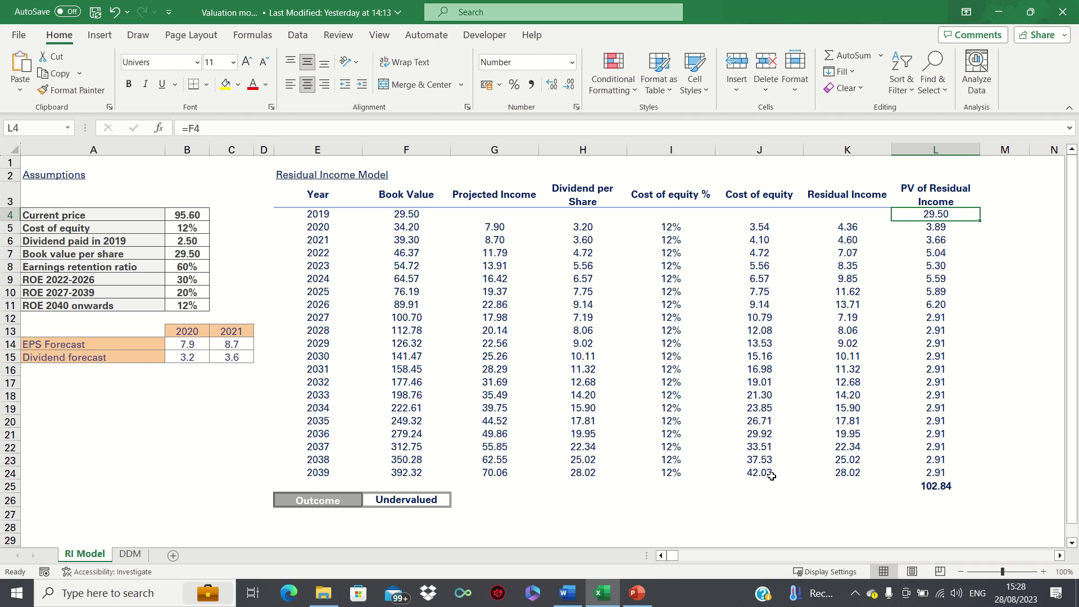
click(431, 498)
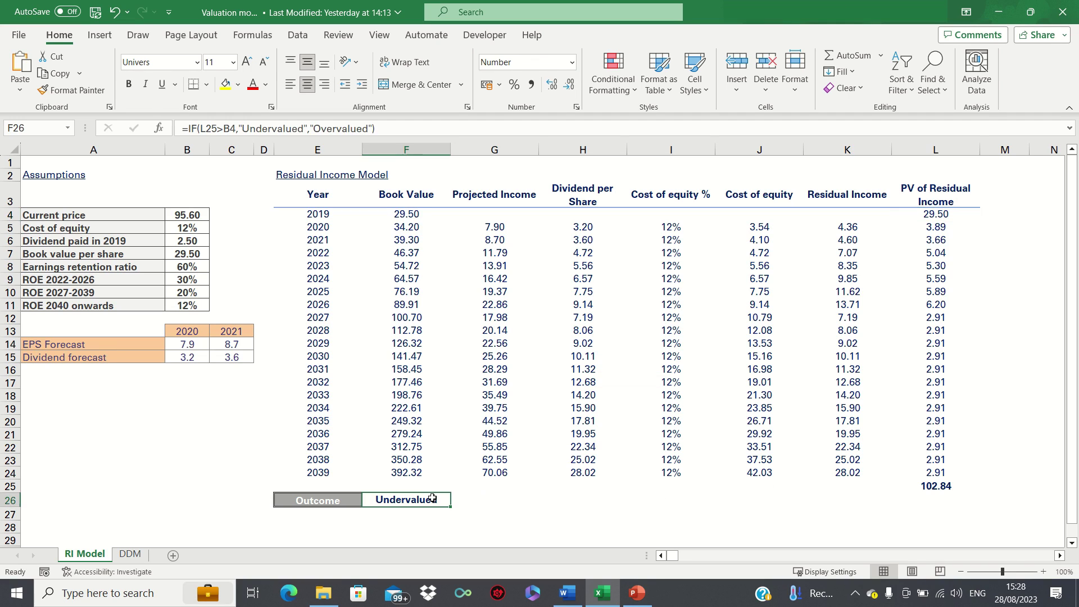